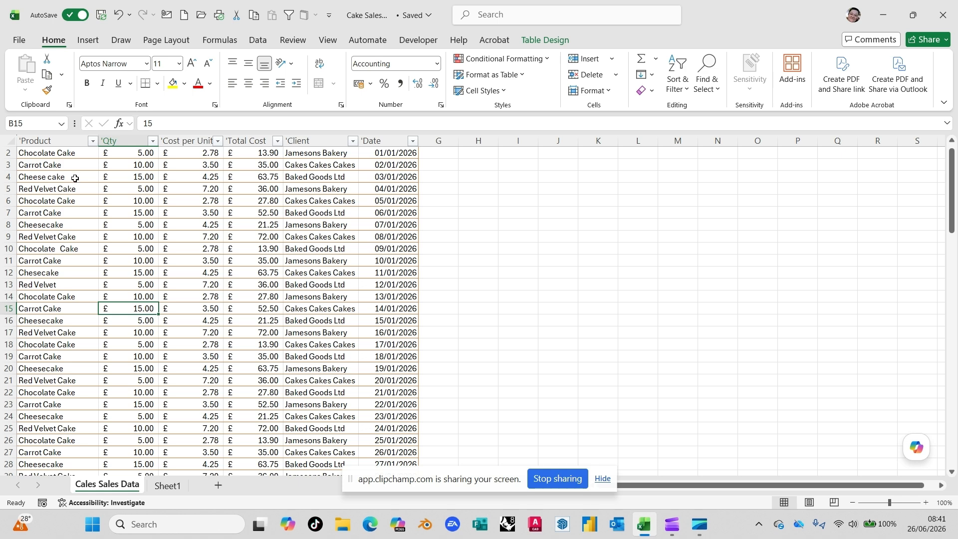
- Insert a PivotChart together with a PivotTable based on the CakeSales table, placed on a new worksheet
{"action": "left_click", "coordinate": [92, 43]}
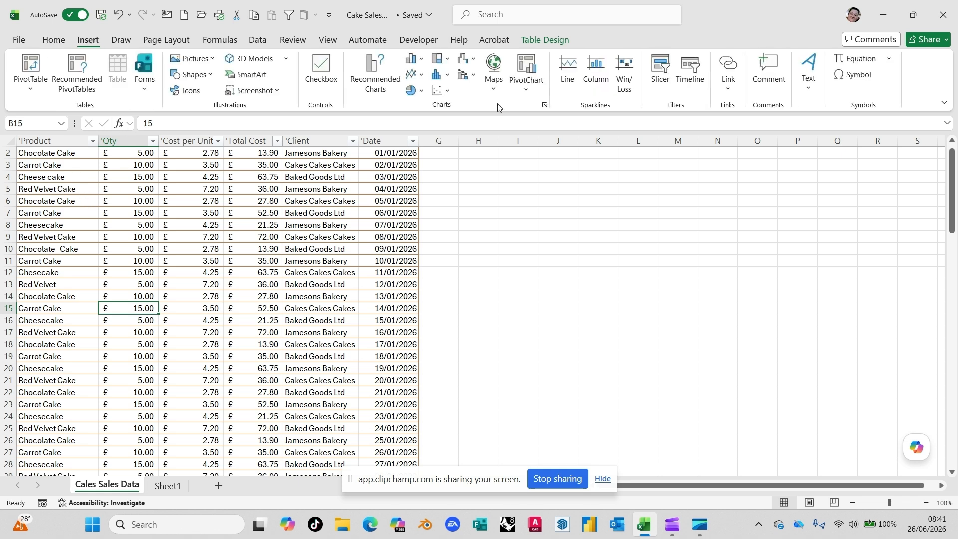
{"action": "left_click", "coordinate": [526, 89]}
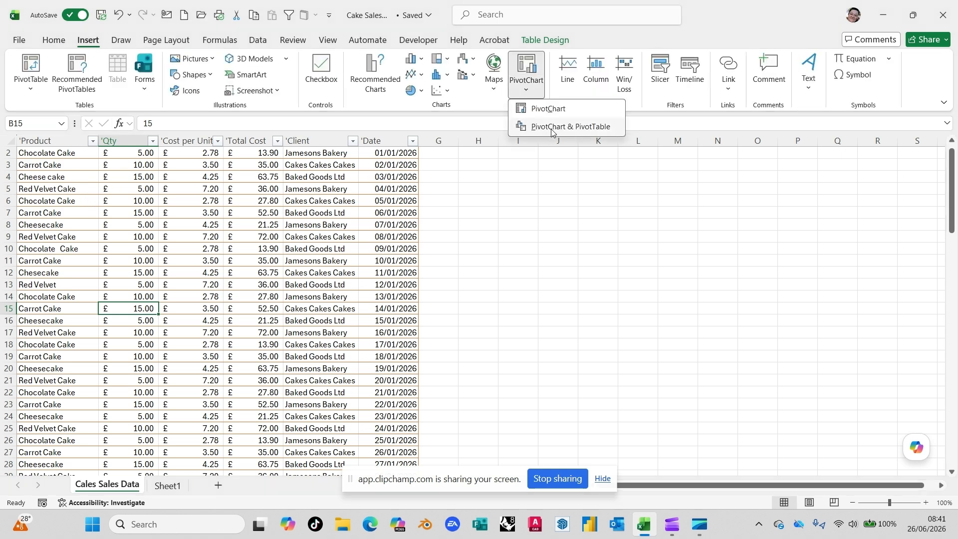
{"action": "left_click", "coordinate": [551, 128]}
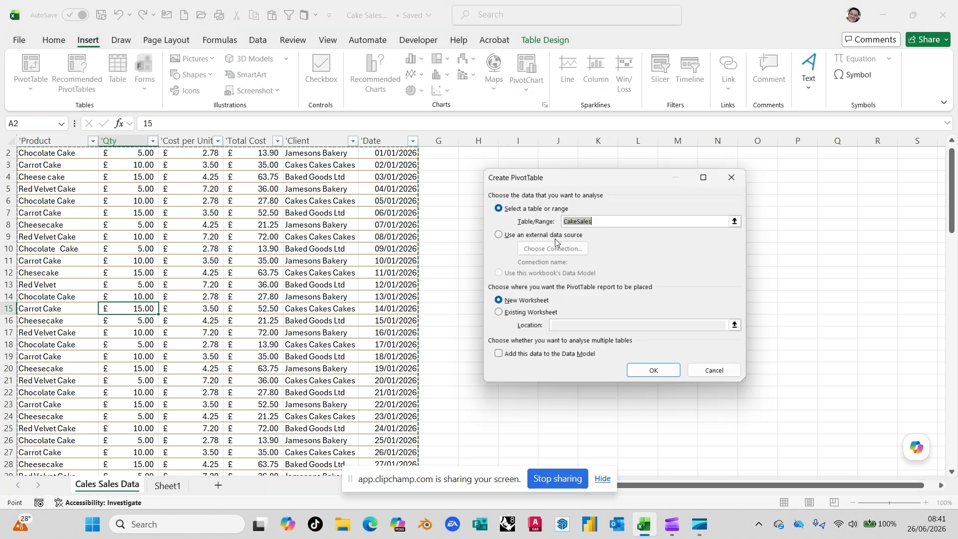
{"action": "left_click", "coordinate": [651, 374]}
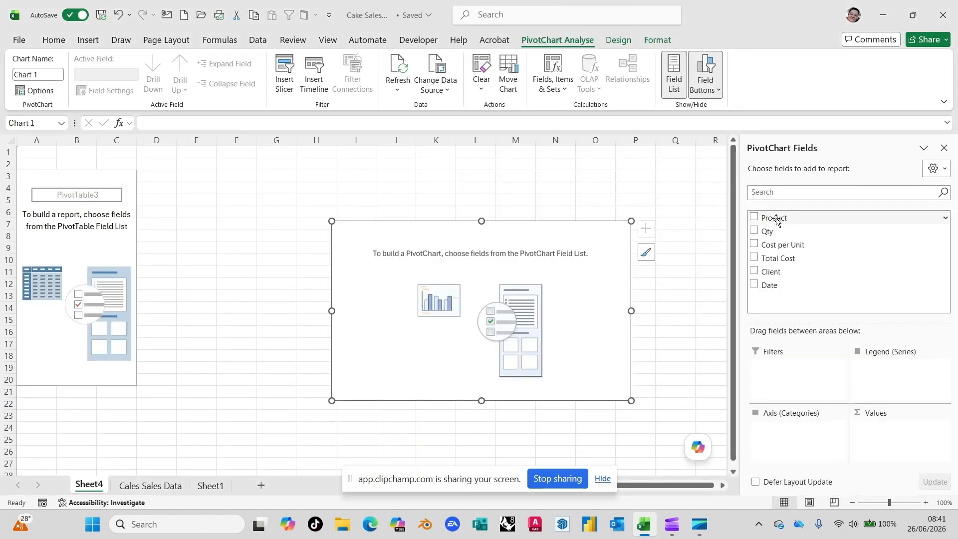
- Set Product as the PivotChart's axis category and sum Total Cost as its values
{"action": "left_click_drag", "start_coordinate": [777, 219], "coordinate": [790, 441]}
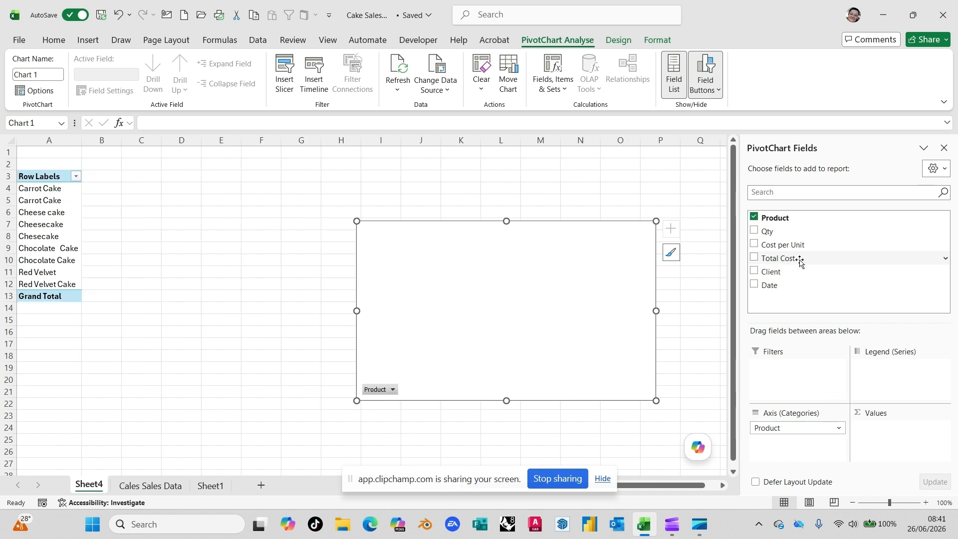
{"action": "mouse_move", "coordinate": [796, 258]}
{"action": "left_mouse_down"}
{"action": "mouse_move", "coordinate": [888, 440]}
{"action": "mouse_move", "coordinate": [907, 446]}
{"action": "left_mouse_up"}
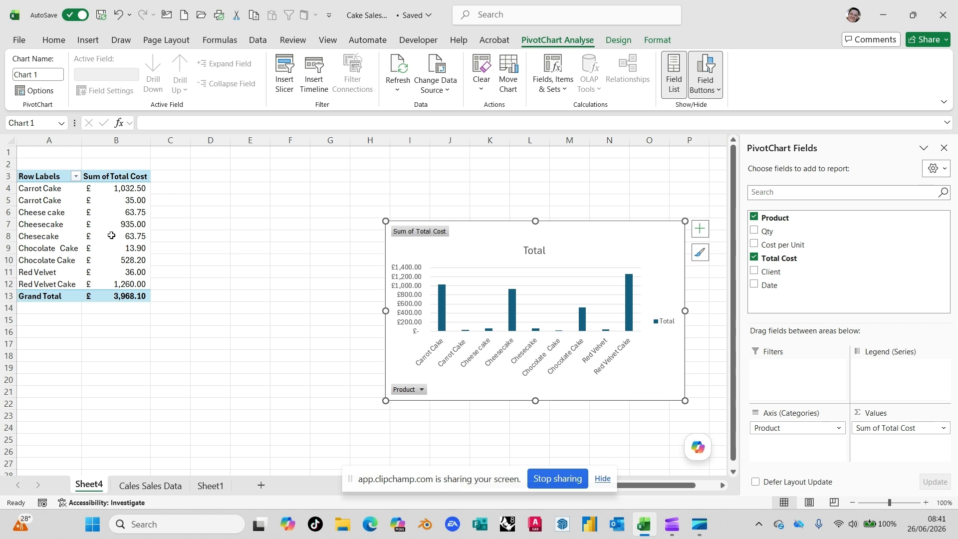
{"action": "mouse_move", "coordinate": [110, 236]}
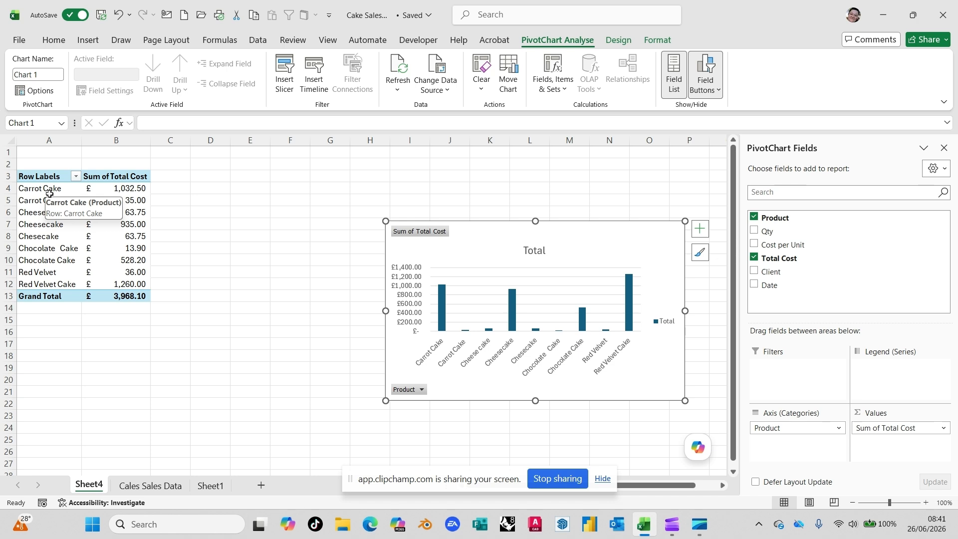
- Permanently delete the worksheet holding the PivotTable and PivotChart
{"action": "right_click", "coordinate": [79, 486]}
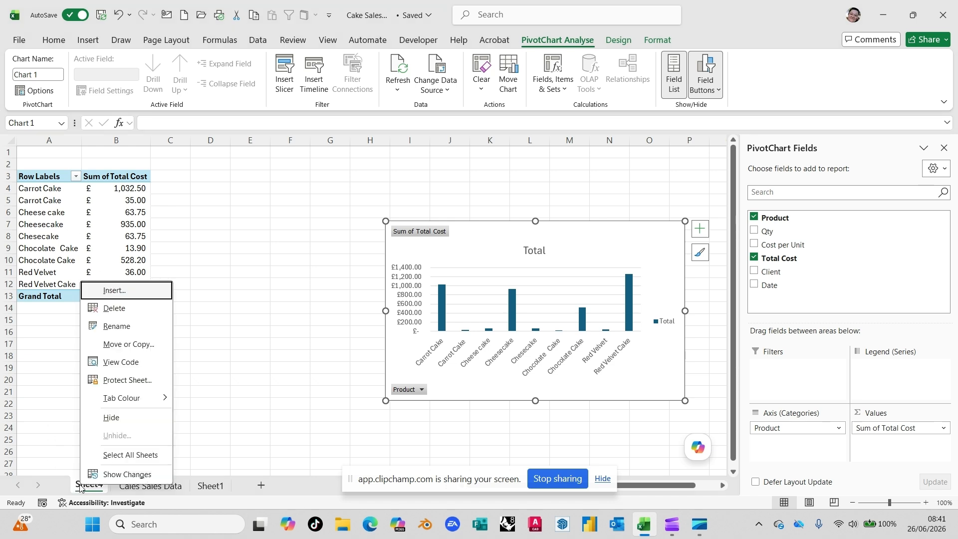
{"action": "left_click", "coordinate": [120, 316]}
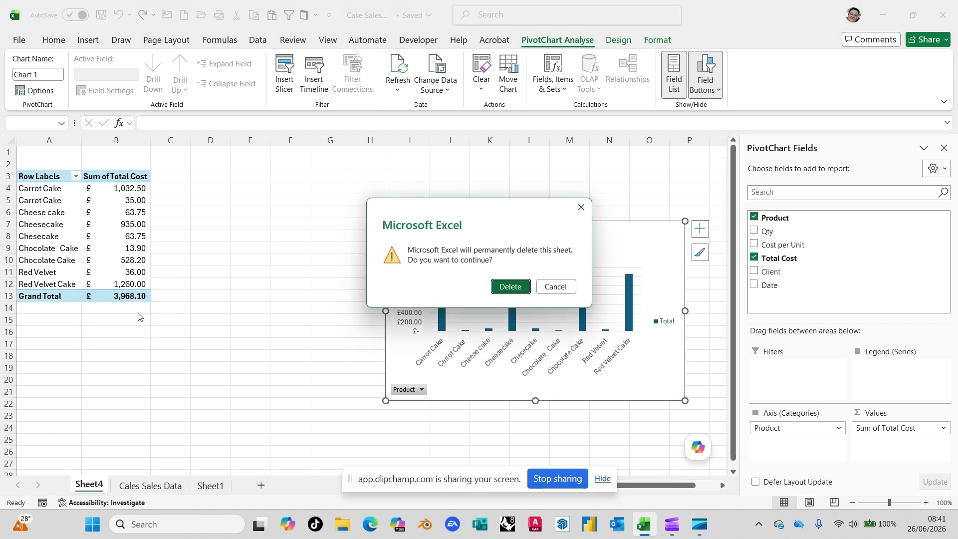
{"action": "left_click", "coordinate": [501, 283]}
{"action": "left_click", "coordinate": [212, 248]}
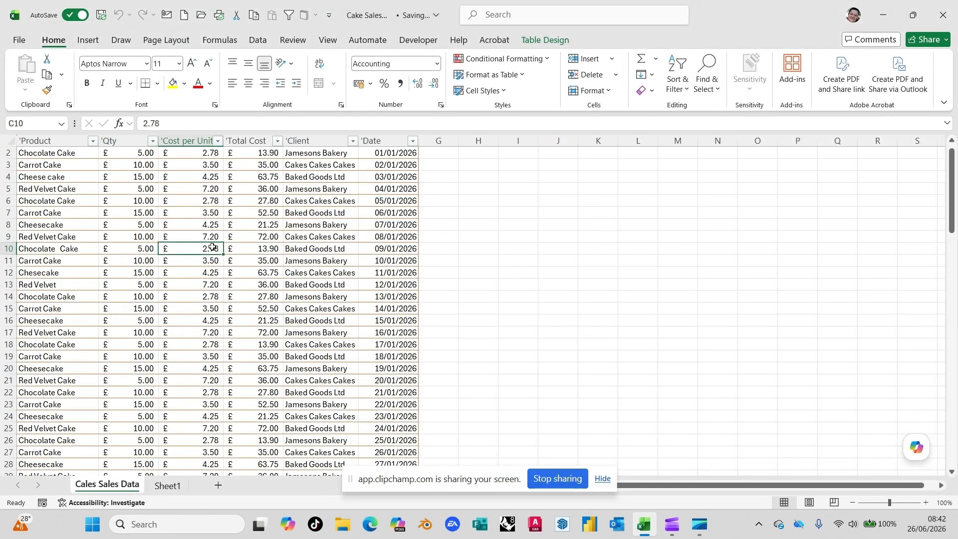
- Copy all Product entries from the Cales Sales Data table and paste them into column A of Sheet1
{"action": "left_click", "coordinate": [55, 167]}
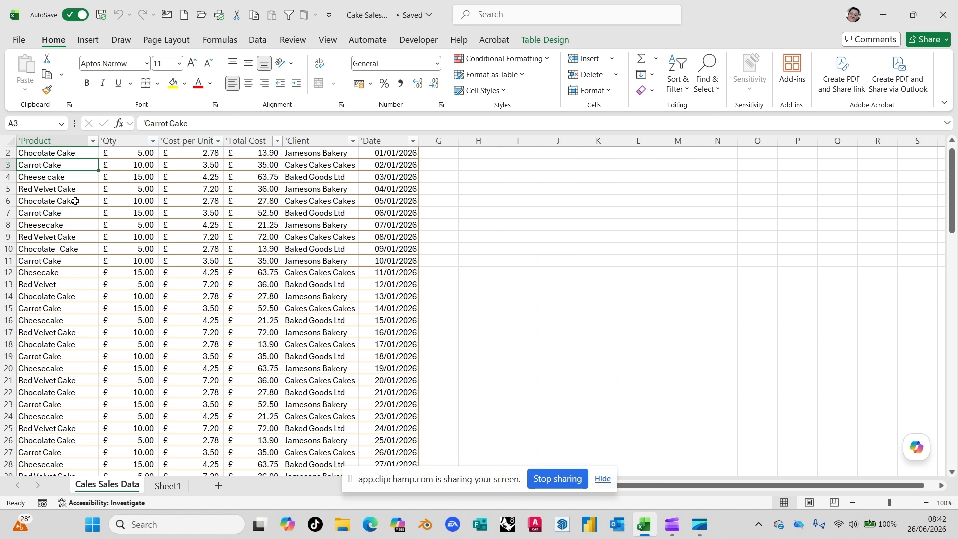
{"action": "left_click", "coordinate": [55, 137]}
{"action": "right_click", "coordinate": [60, 167]}
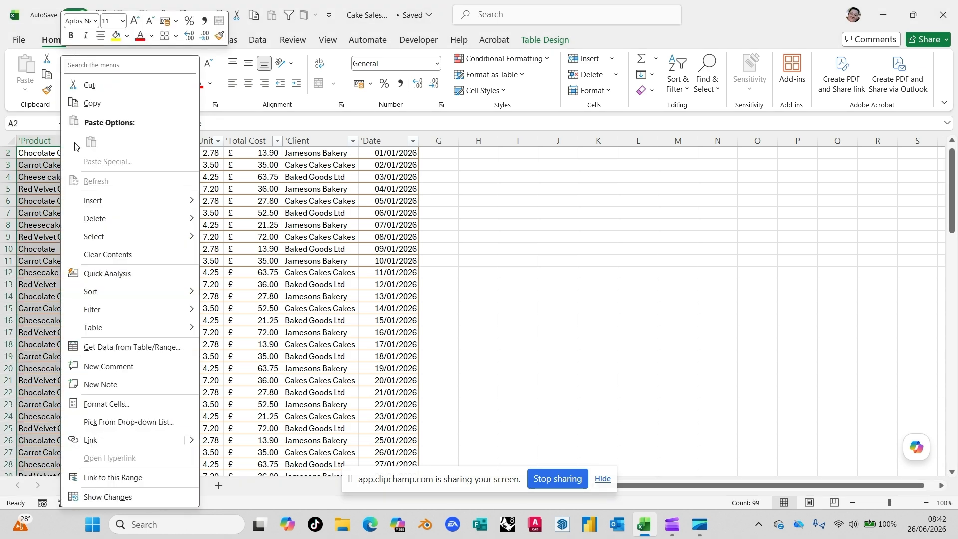
{"action": "left_click", "coordinate": [91, 103]}
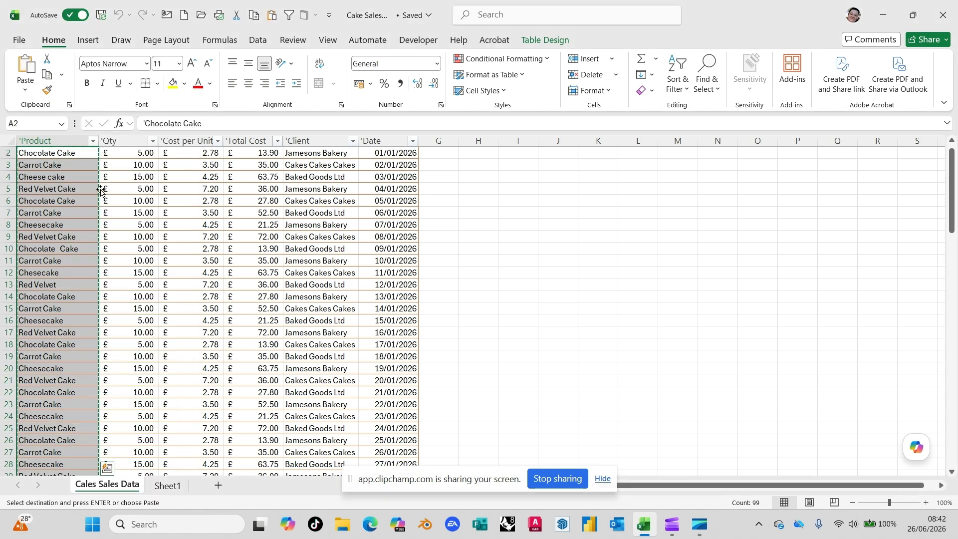
{"action": "left_click", "coordinate": [168, 485]}
{"action": "left_click", "coordinate": [52, 141]}
{"action": "right_click", "coordinate": [56, 159]}
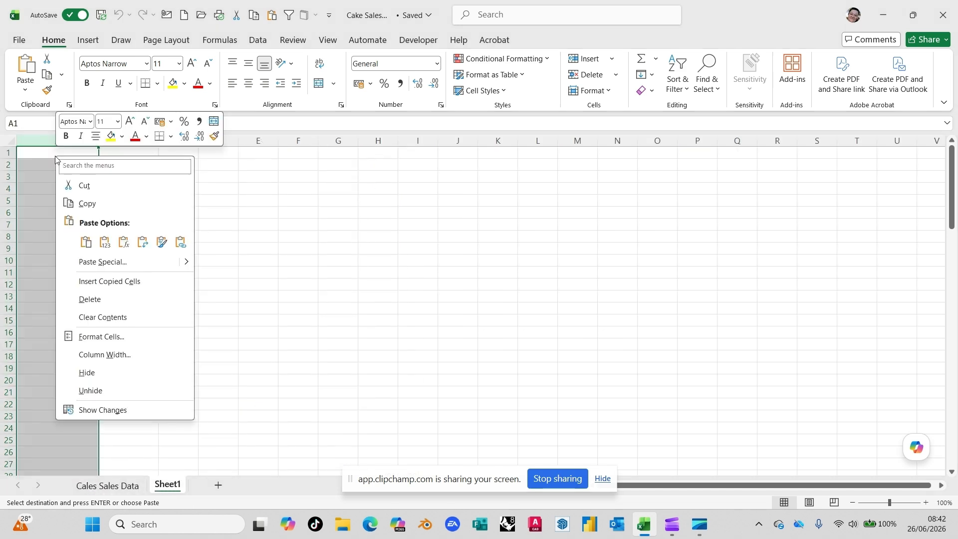
{"action": "left_click", "coordinate": [86, 242]}
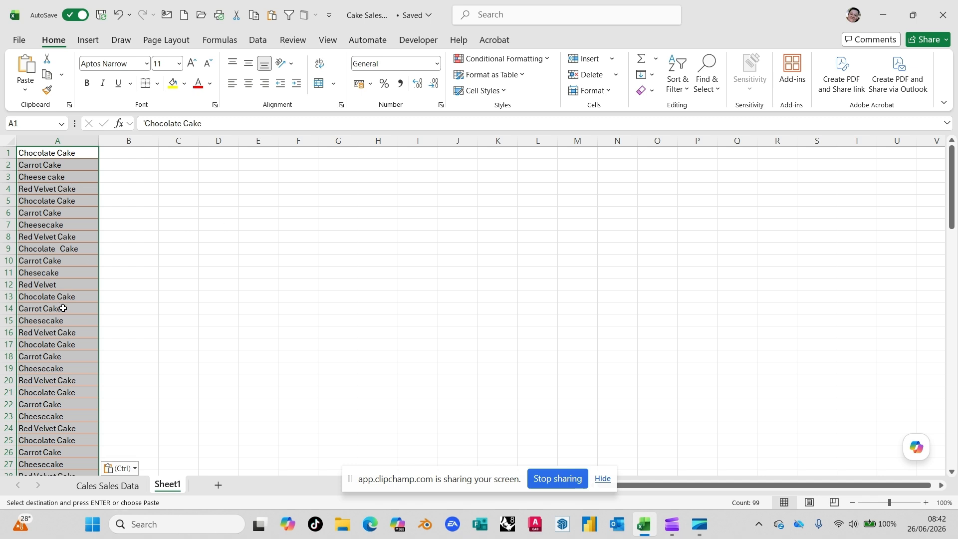
- Remove the duplicate values from column A of Sheet1, treating the first row as a header
{"action": "left_click", "coordinate": [261, 41]}
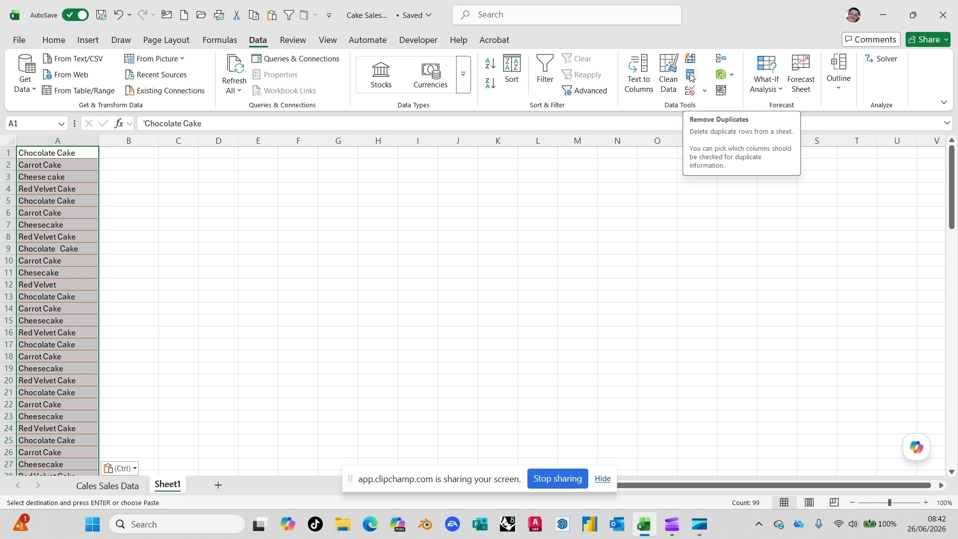
{"action": "left_click", "coordinate": [691, 75]}
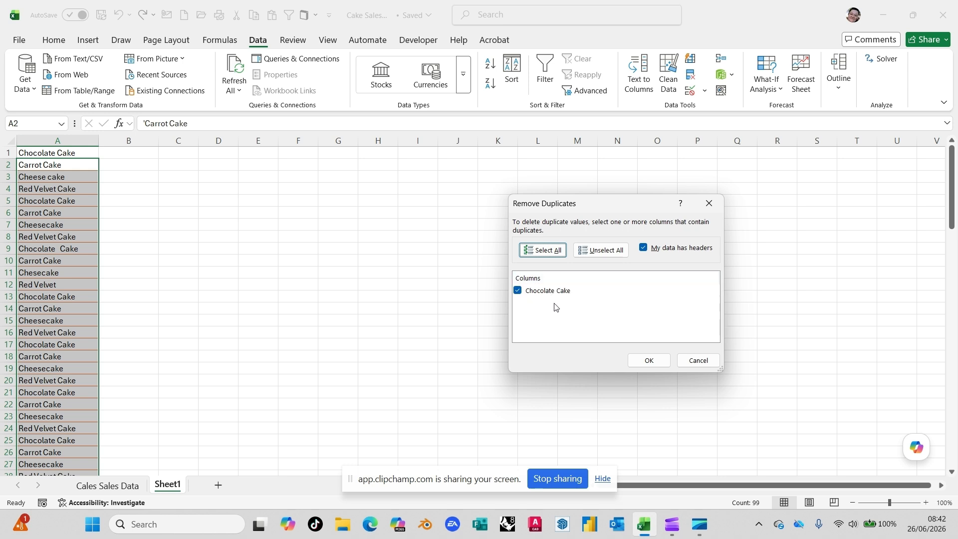
{"action": "left_click", "coordinate": [645, 360]}
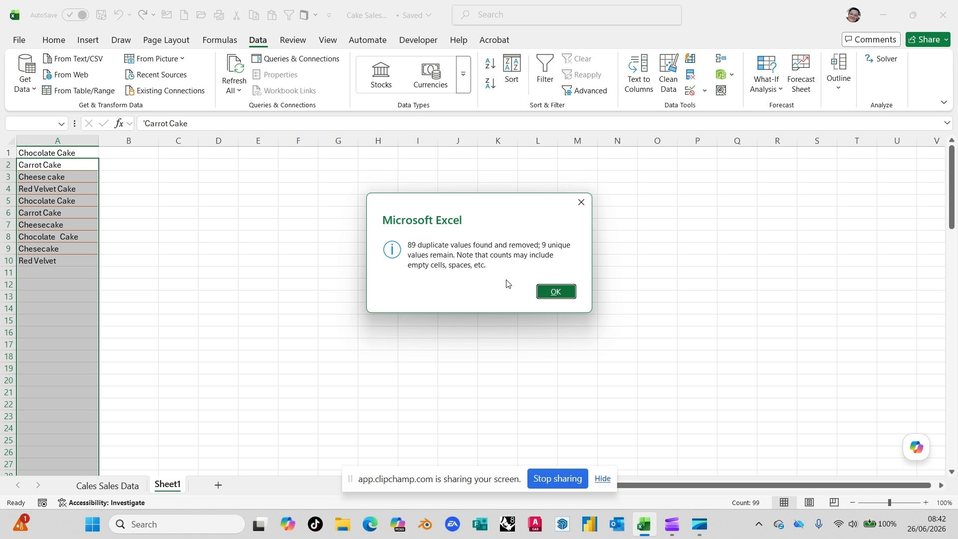
{"action": "left_click", "coordinate": [554, 291]}
- Sort the product list in column A in ascending alphabetical order and check the Chocolate Cake entries for spacing differences
{"action": "left_click", "coordinate": [47, 190]}
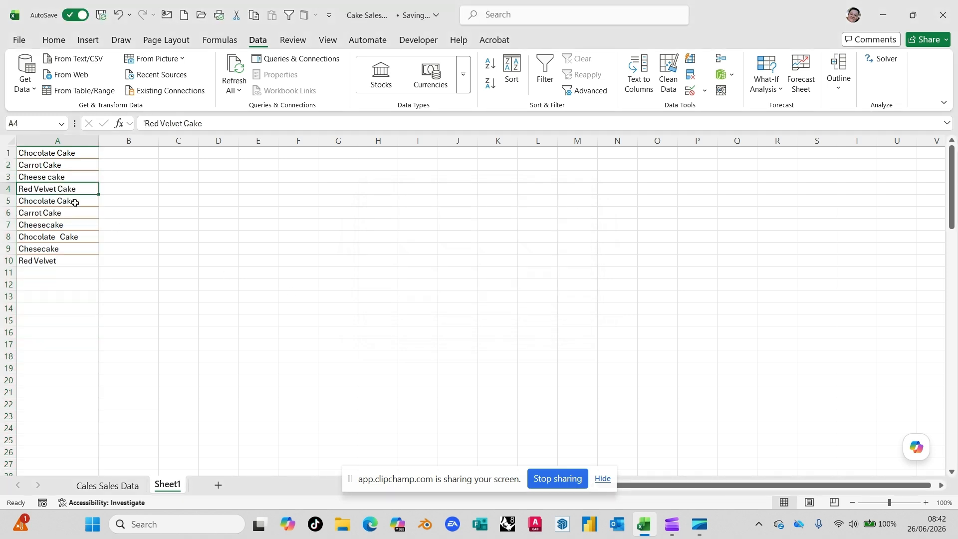
{"action": "left_click", "coordinate": [66, 154]}
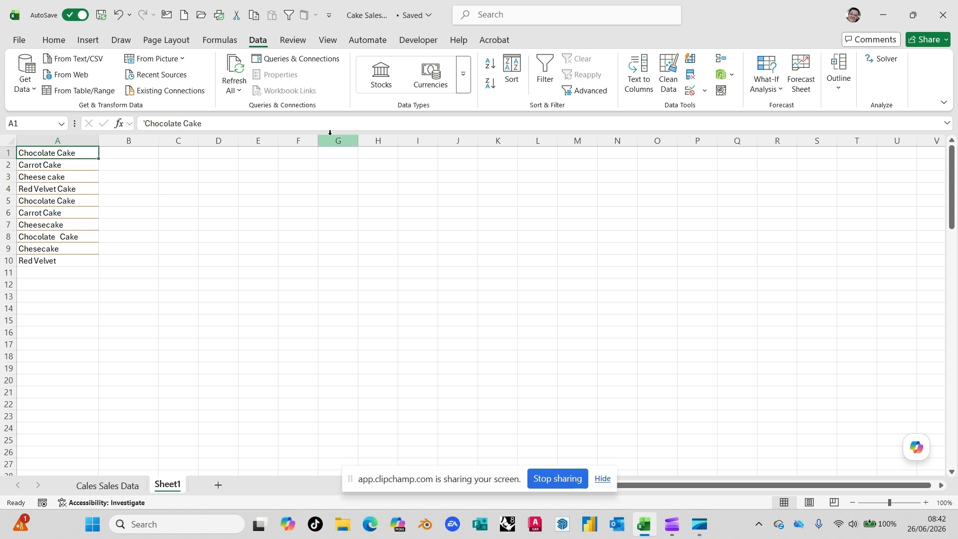
{"action": "left_click", "coordinate": [491, 64]}
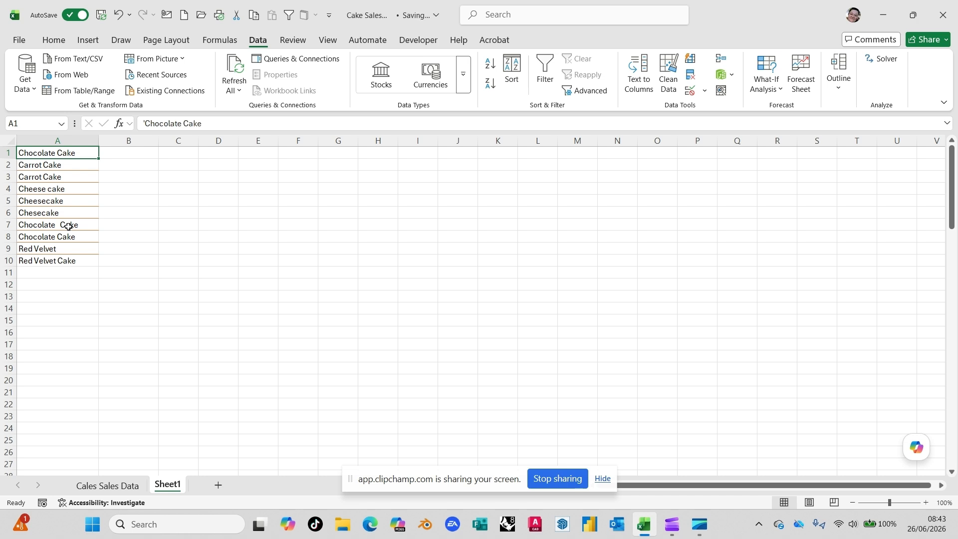
{"action": "left_click", "coordinate": [65, 227]}
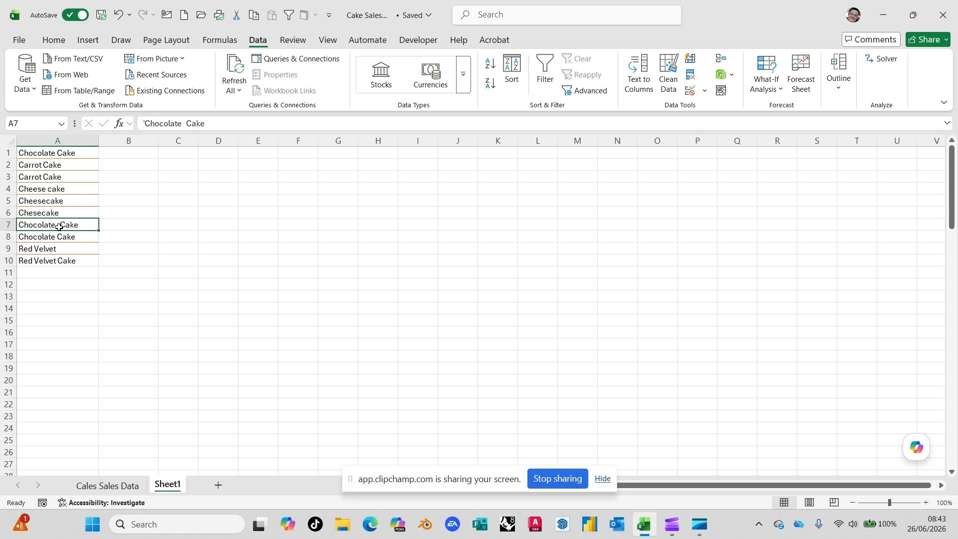
{"action": "left_click", "coordinate": [65, 236]}
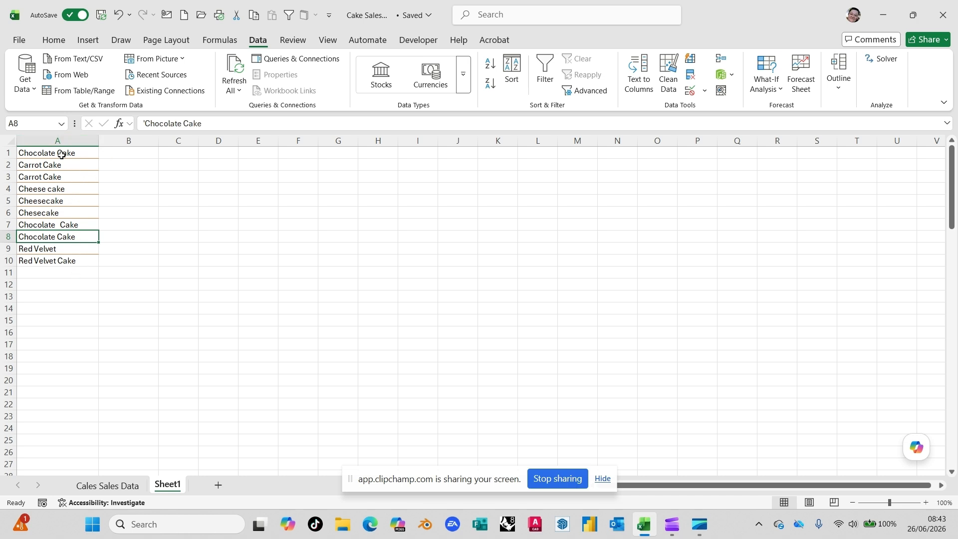
- Enter =TRIM(A1) in cell B1 to strip extra spaces from the first product name
{"action": "left_click", "coordinate": [131, 156]}
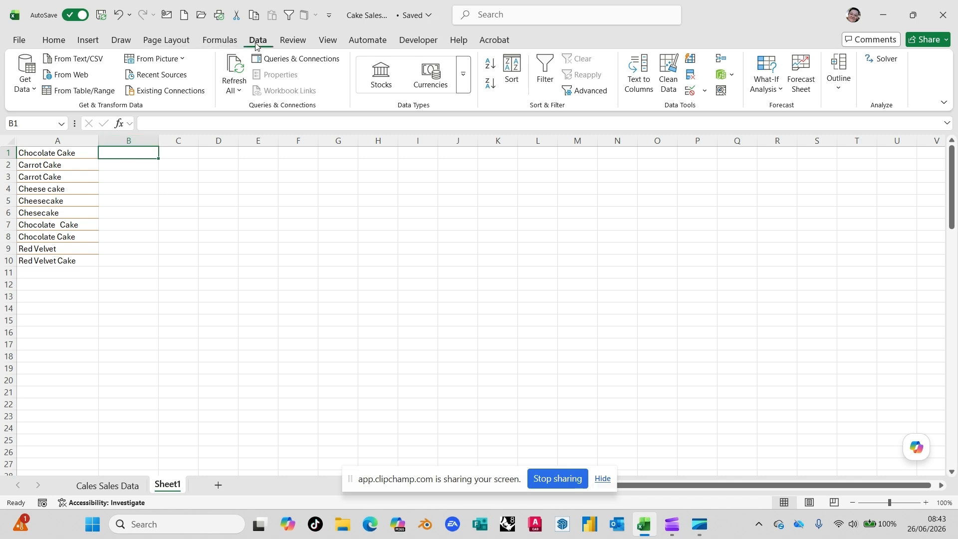
{"action": "left_click", "coordinate": [221, 44]}
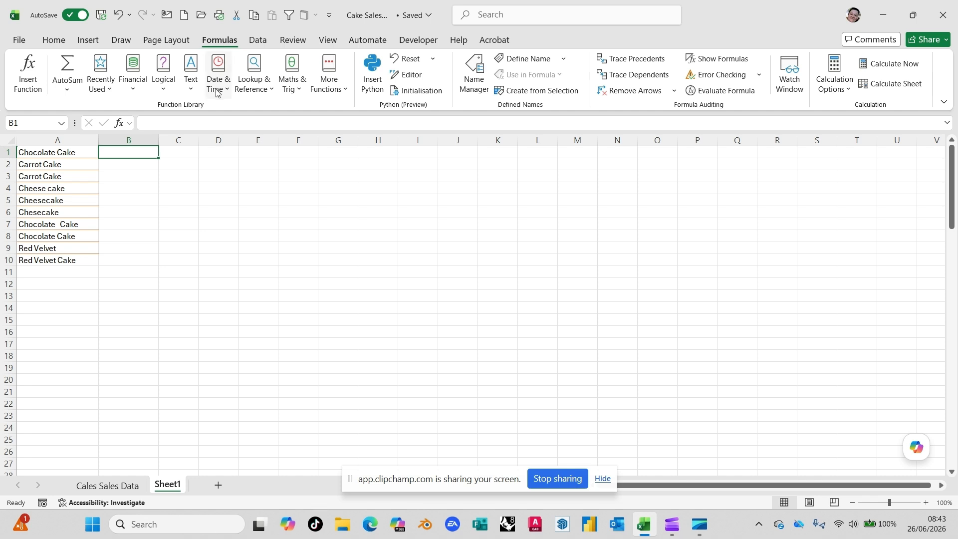
{"action": "left_click", "coordinate": [191, 85]}
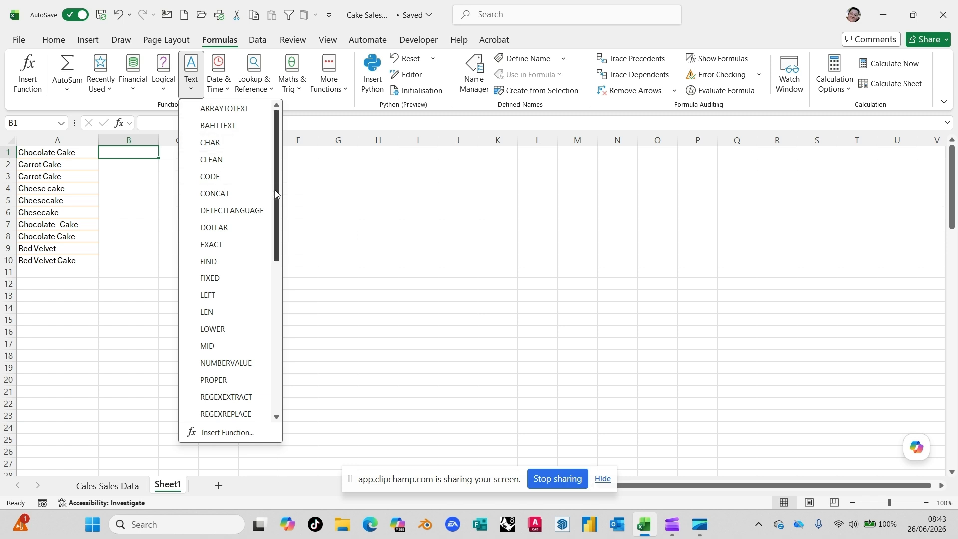
{"action": "left_click_drag", "start_coordinate": [275, 194], "coordinate": [267, 346]}
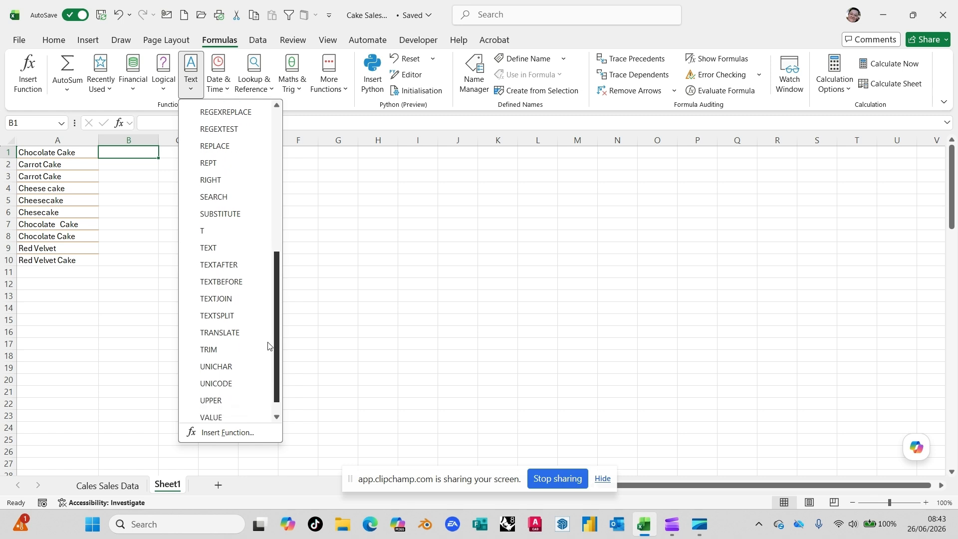
{"action": "left_click", "coordinate": [210, 350]}
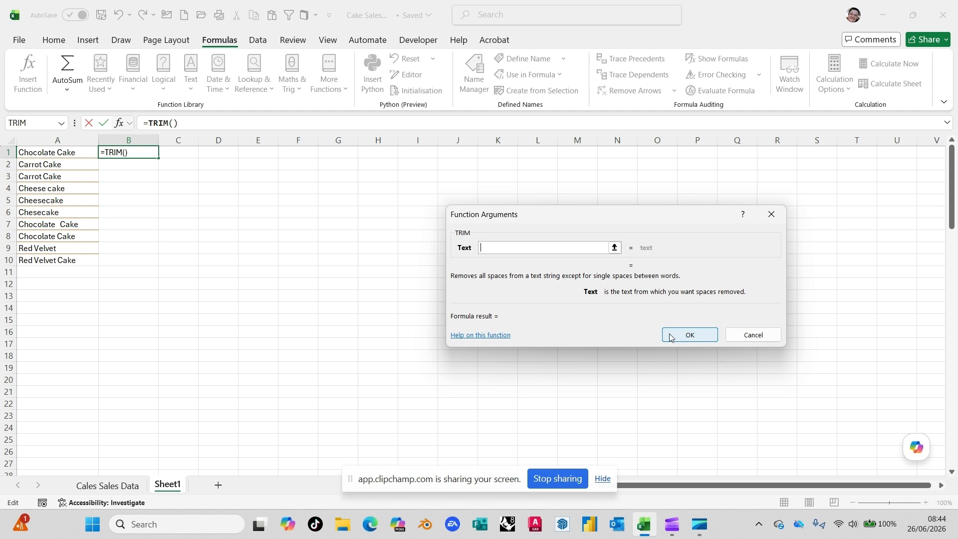
{"action": "left_click", "coordinate": [43, 153]}
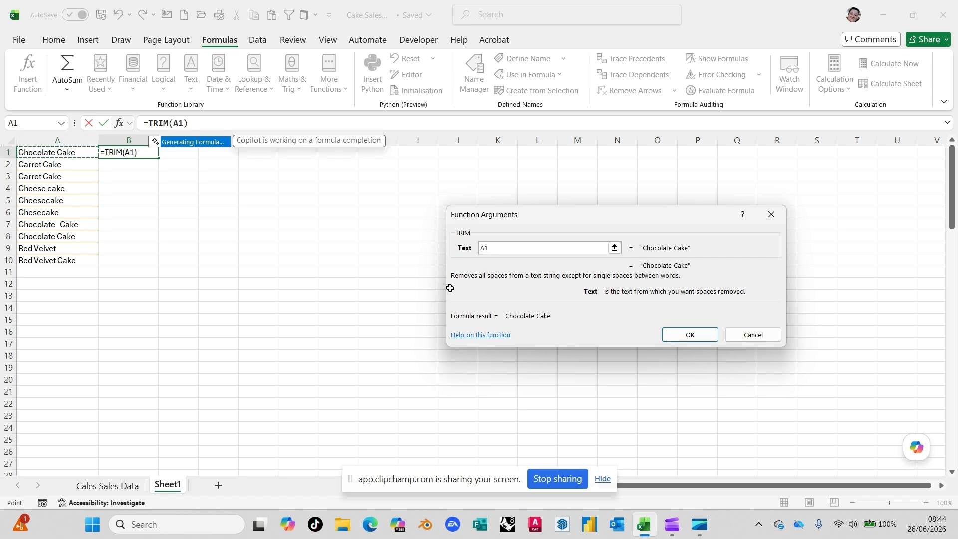
{"action": "left_click", "coordinate": [714, 338]}
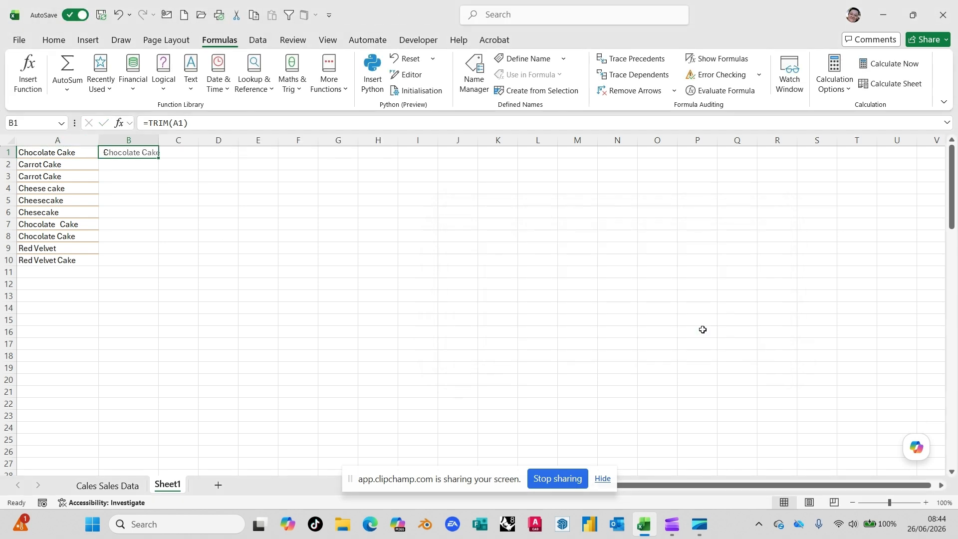
- Widen column B to fit the product names and fill the TRIM formula down to B10
{"action": "left_click_drag", "start_coordinate": [159, 140], "coordinate": [178, 141]}
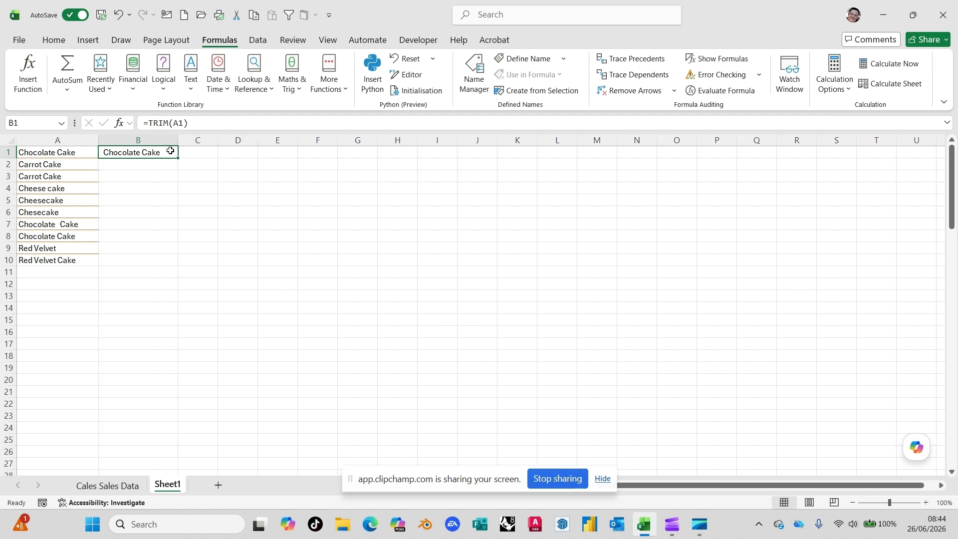
{"action": "double_click", "coordinate": [179, 159]}
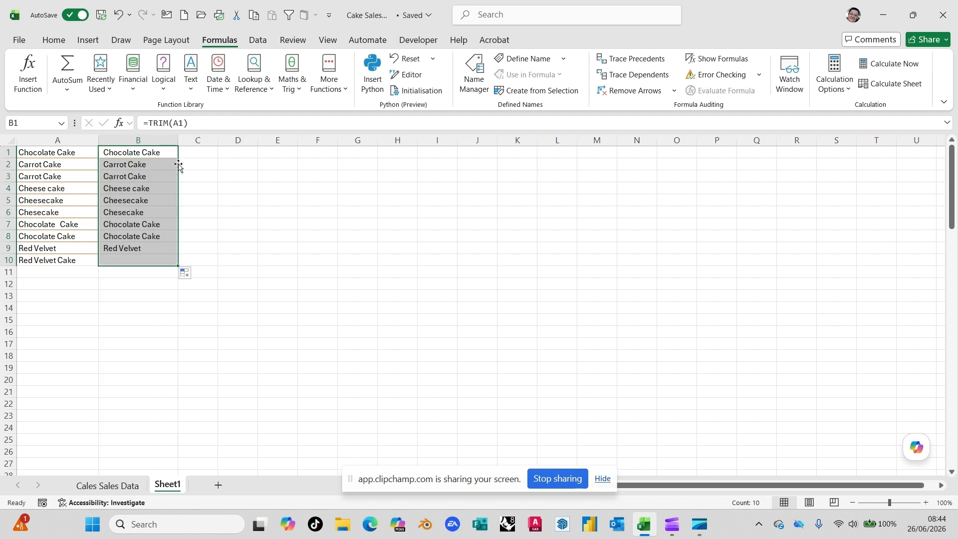
{"action": "left_click", "coordinate": [159, 207]}
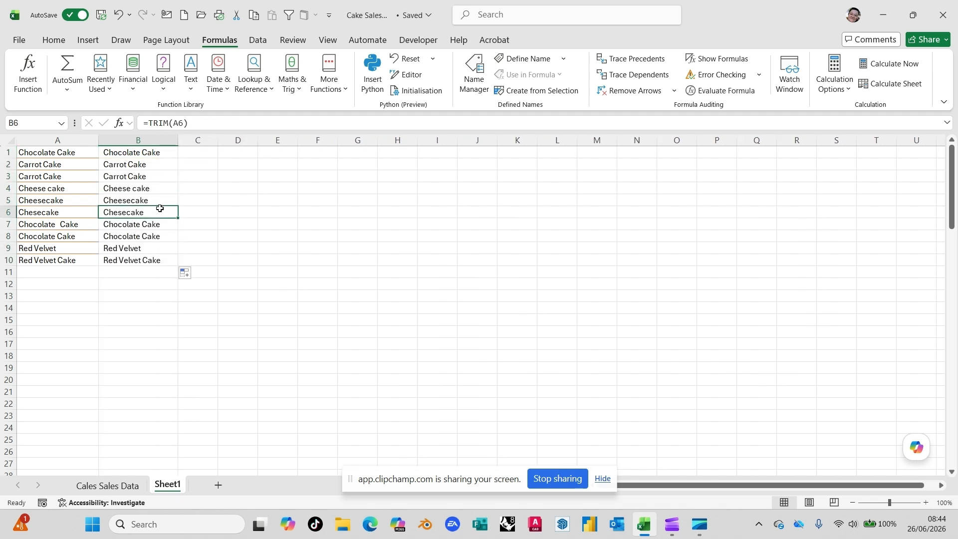
{"action": "left_click", "coordinate": [139, 153]}
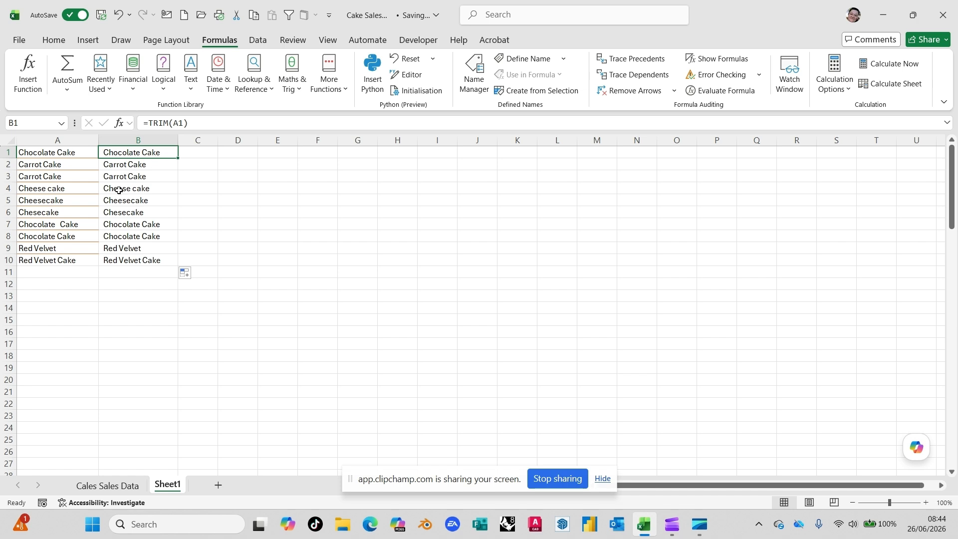
- Try to delete the original product names in column A, and undo the deletion
{"action": "left_click", "coordinate": [57, 140]}
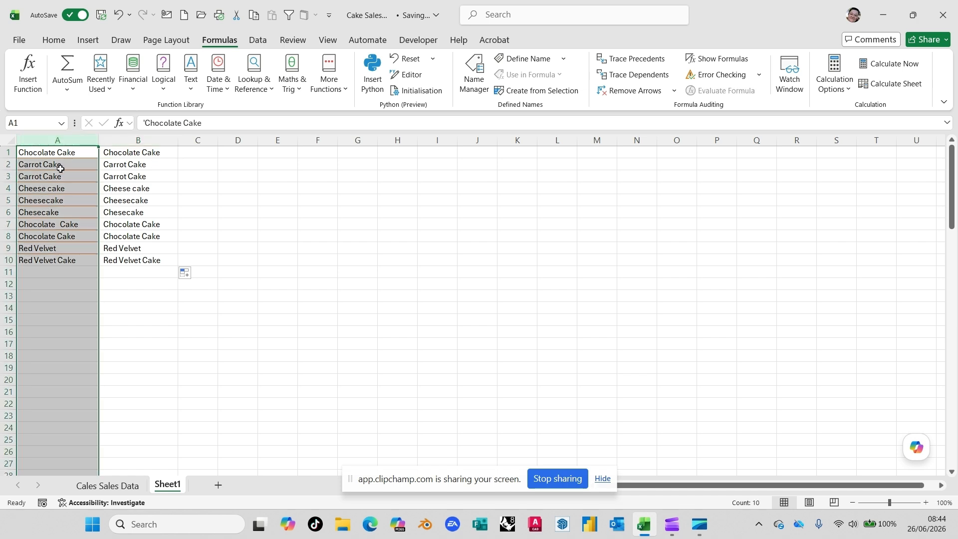
{"action": "right_click", "coordinate": [61, 169]}
{"action": "left_click", "coordinate": [72, 314]}
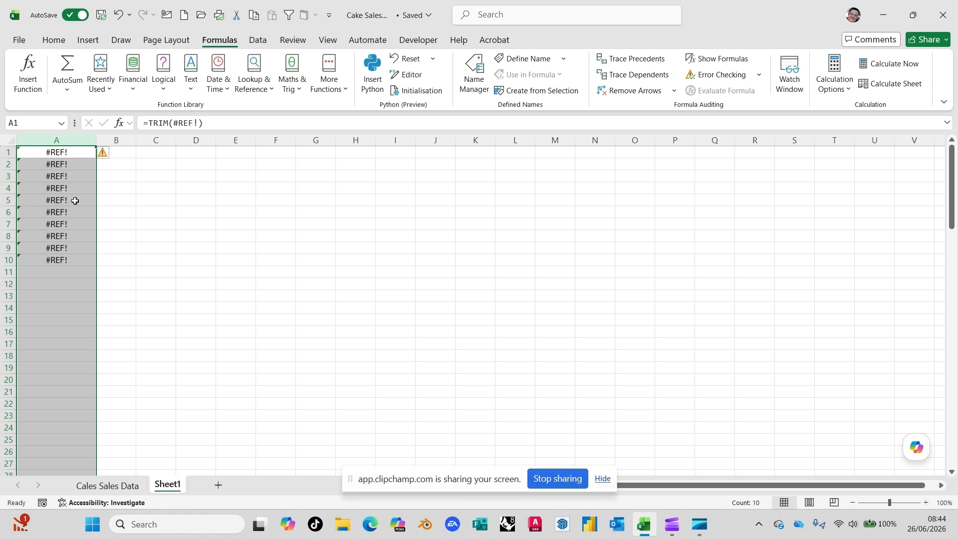
{"action": "left_click", "coordinate": [120, 15]}
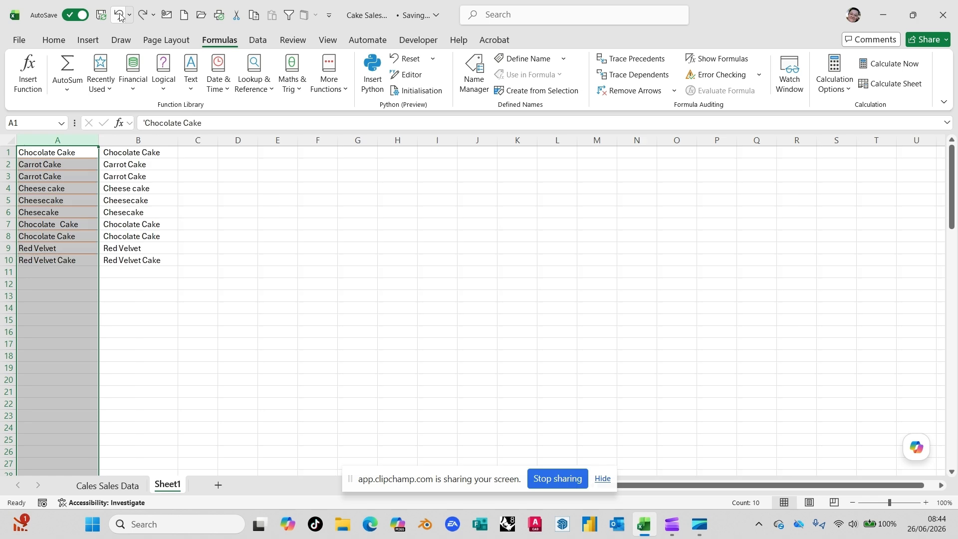
- Replace the TRIM formulas in column B with their values by copying the column and pasting values in place
{"action": "left_click", "coordinate": [44, 237]}
{"action": "left_click", "coordinate": [138, 140]}
{"action": "right_click", "coordinate": [130, 186]}
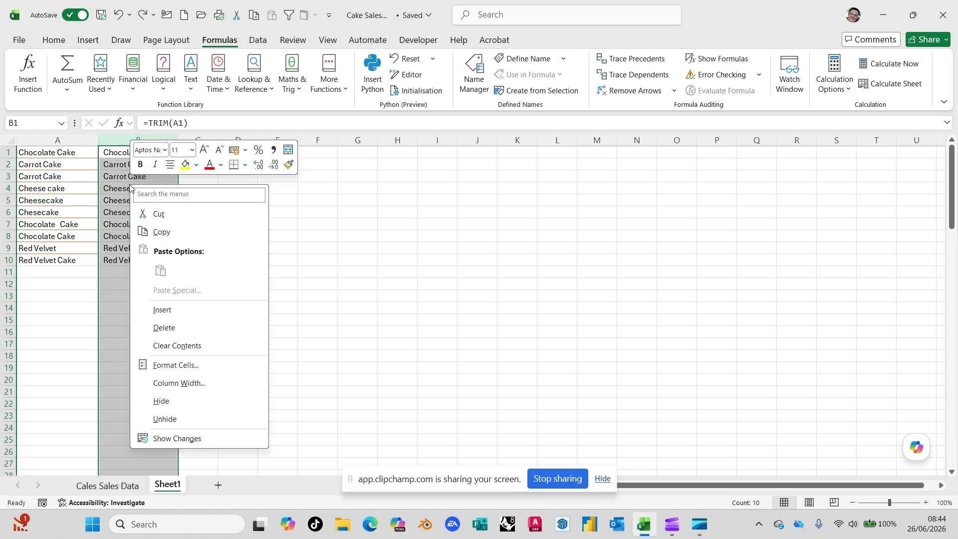
{"action": "left_click", "coordinate": [162, 231]}
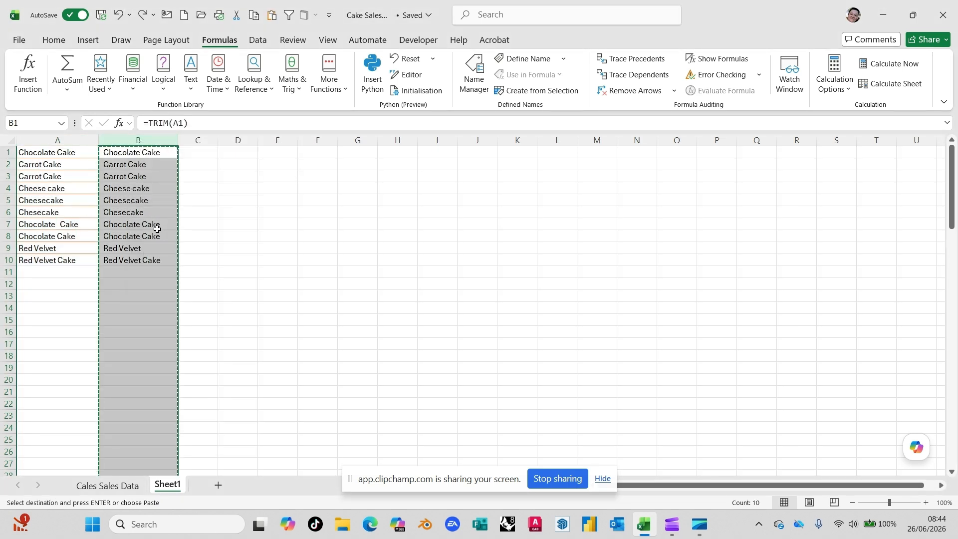
{"action": "right_click", "coordinate": [149, 213]}
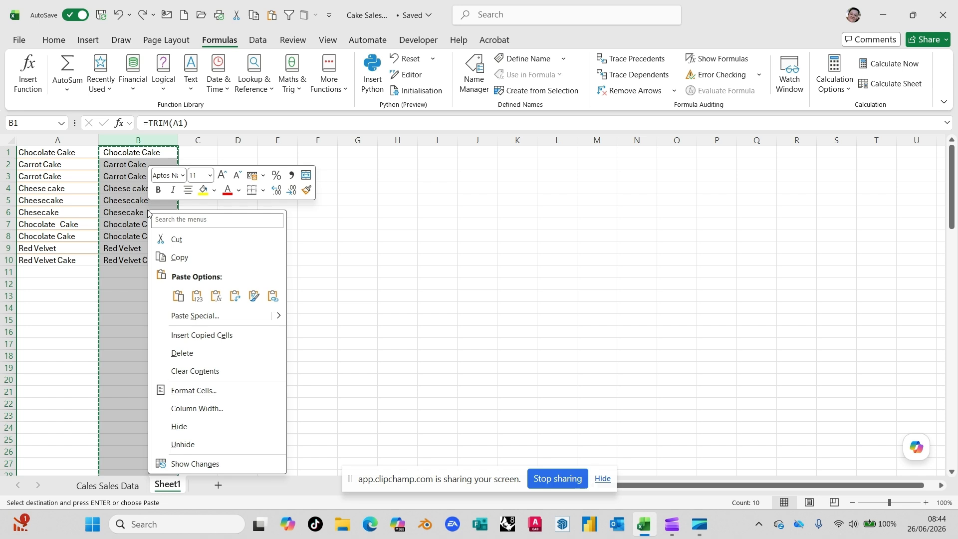
{"action": "left_click", "coordinate": [190, 320]}
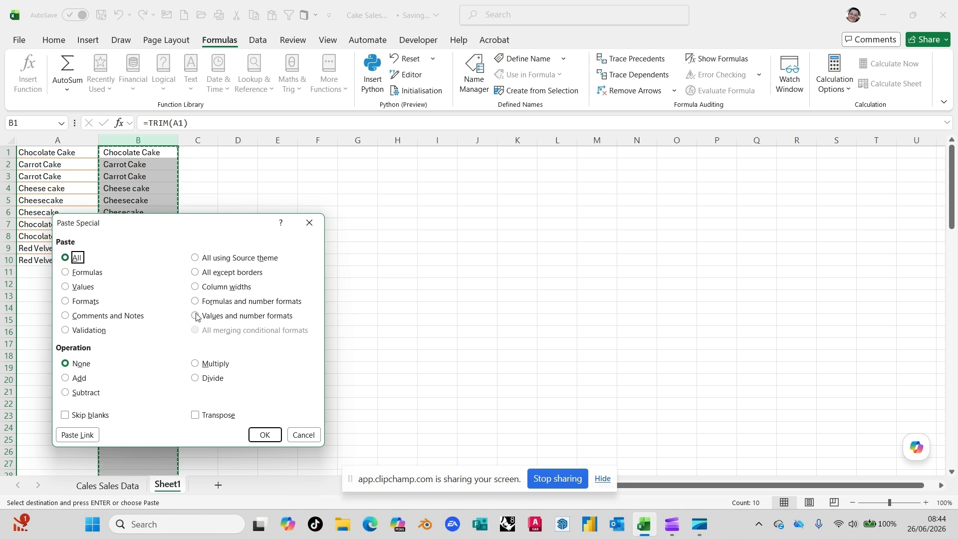
{"action": "left_click", "coordinate": [82, 285]}
{"action": "left_click", "coordinate": [264, 434]}
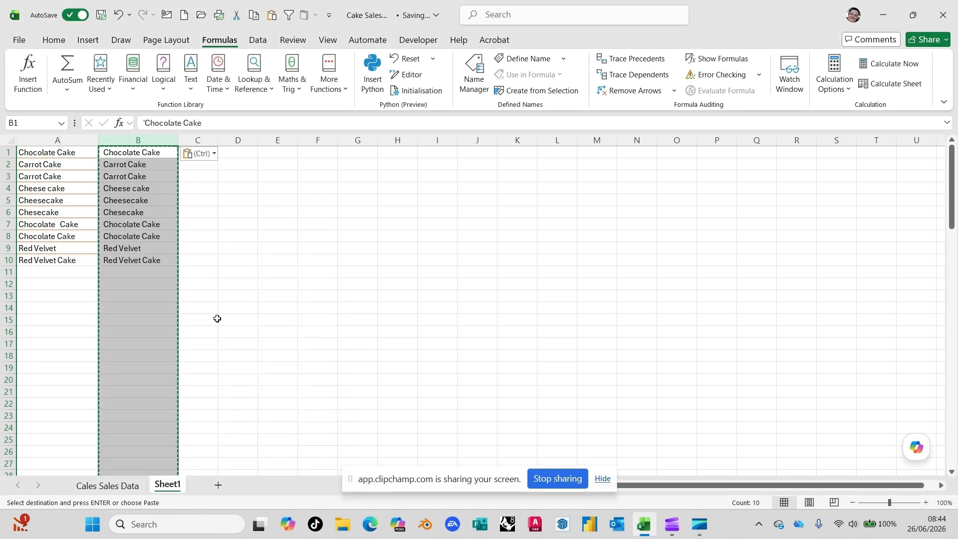
- Delete column A with the untrimmed product names from Sheet1
{"action": "left_click", "coordinate": [141, 212]}
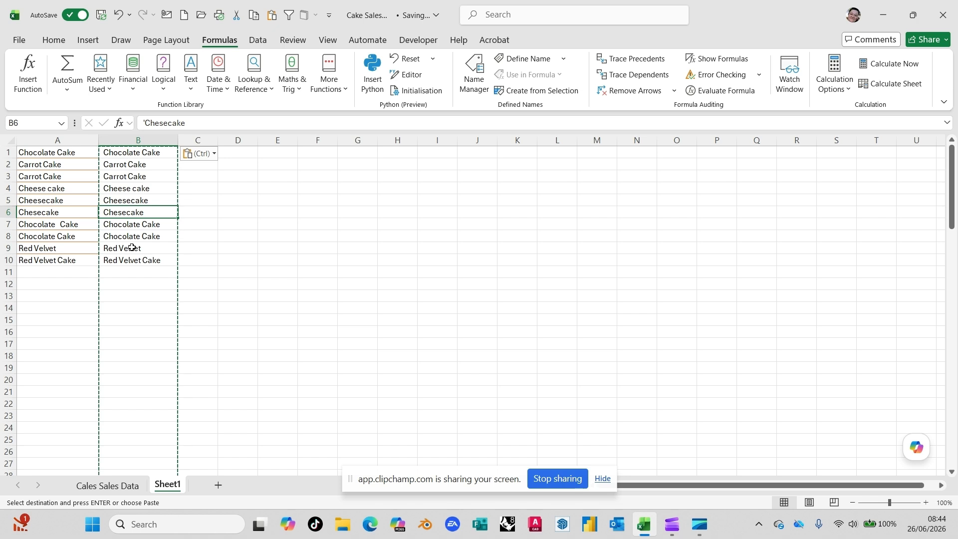
{"action": "left_click", "coordinate": [59, 140]}
{"action": "right_click", "coordinate": [58, 158]}
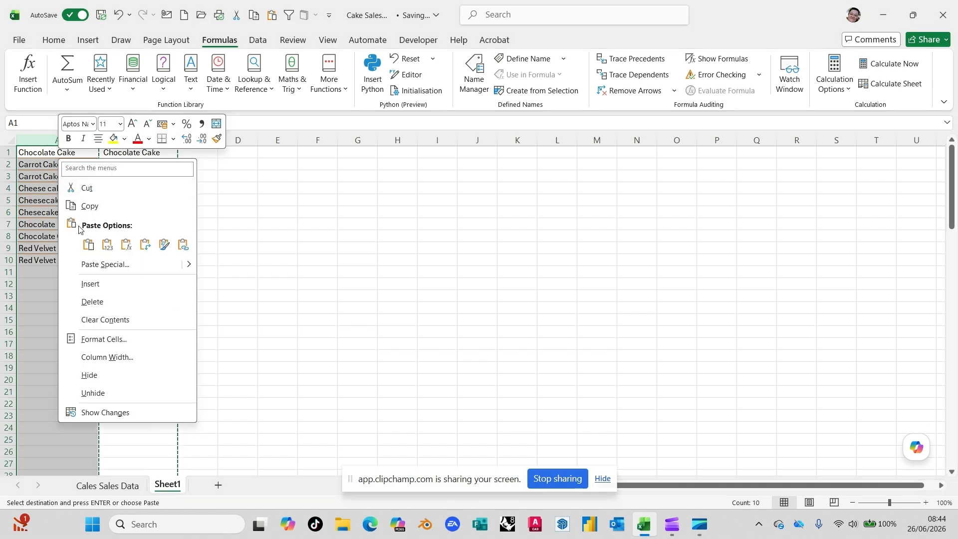
{"action": "left_click", "coordinate": [90, 301]}
{"action": "left_click", "coordinate": [68, 195]}
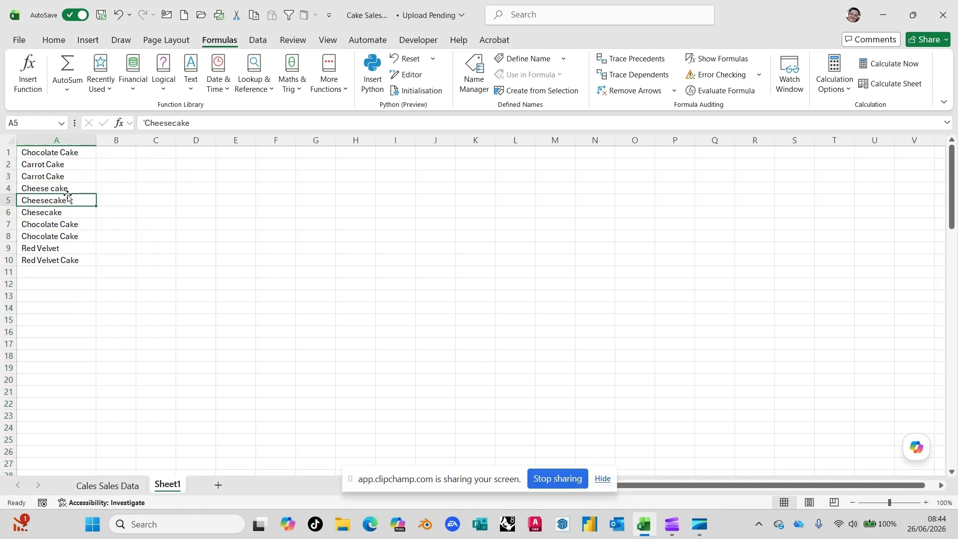
- Remove the duplicate values from the trimmed product list in column A without treating the first row as a header
{"action": "left_click", "coordinate": [58, 136]}
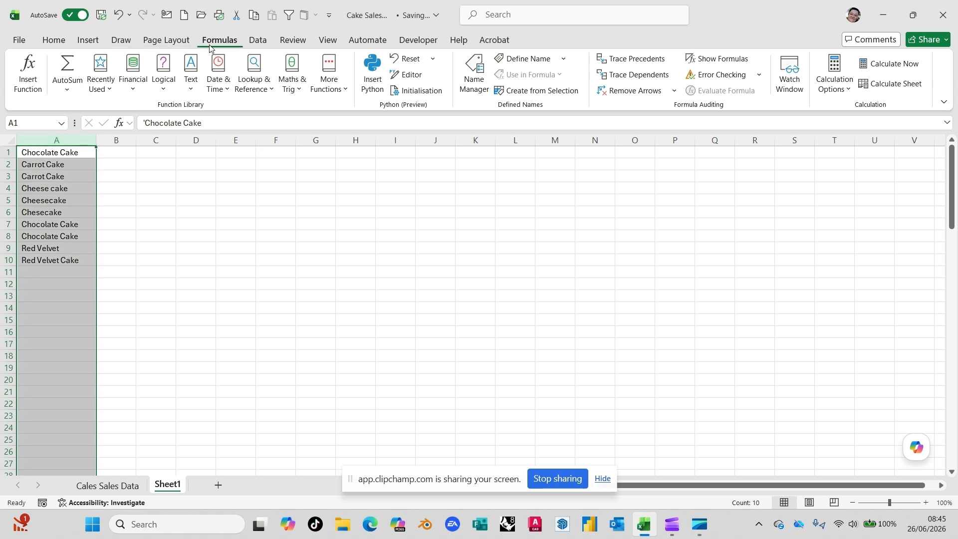
{"action": "left_click", "coordinate": [257, 41]}
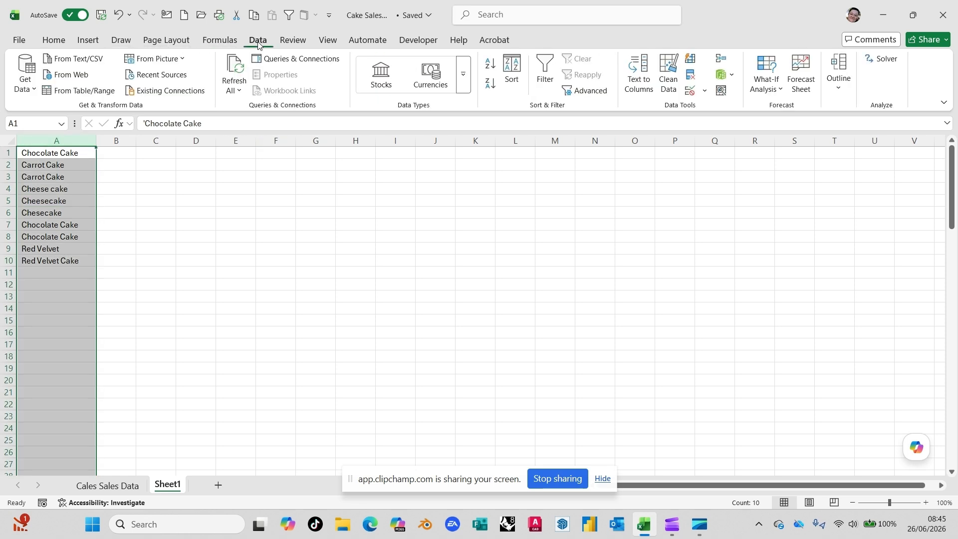
{"action": "left_click", "coordinate": [692, 75]}
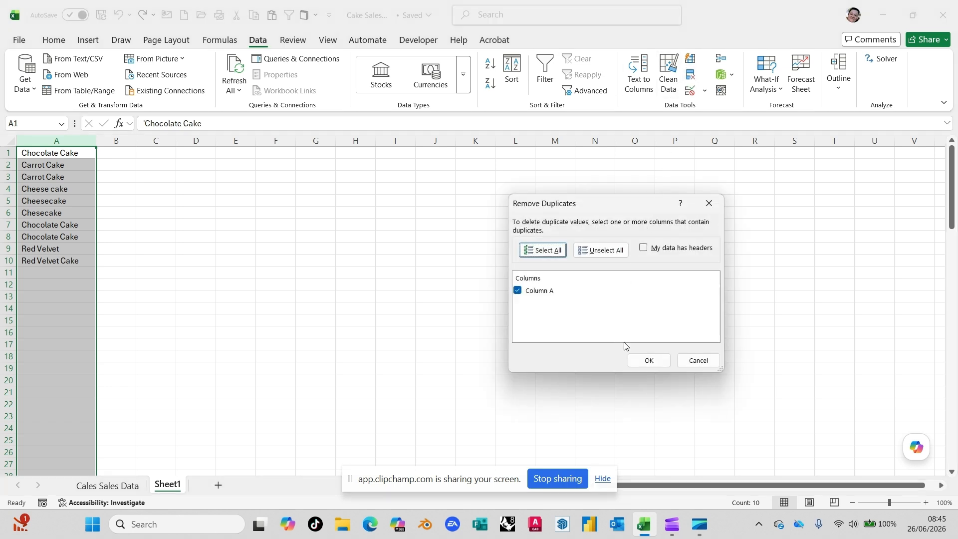
{"action": "left_click", "coordinate": [644, 360]}
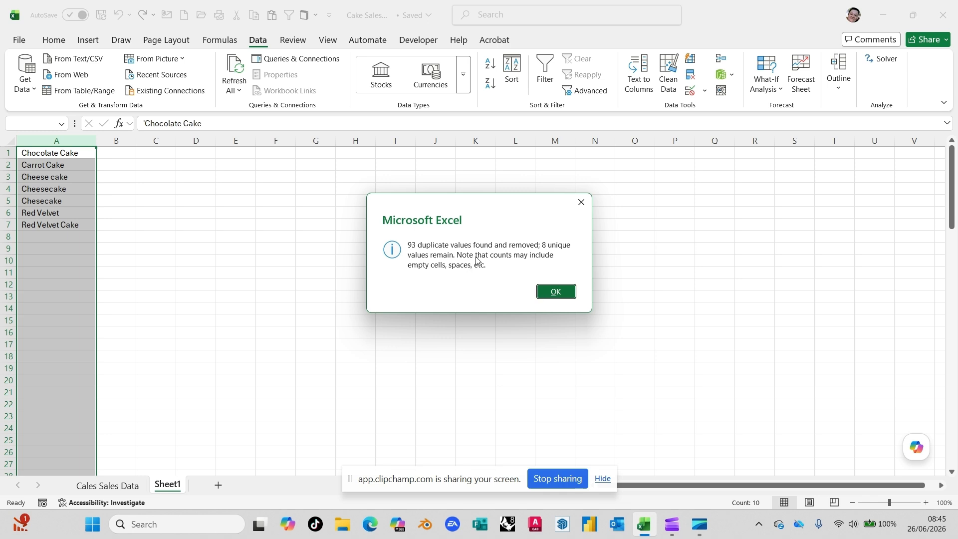
{"action": "left_click", "coordinate": [555, 292]}
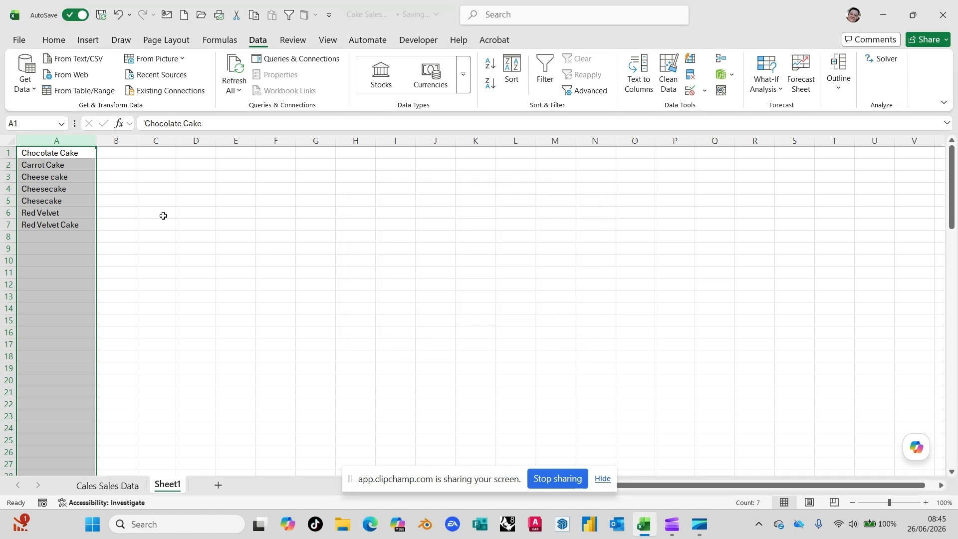
{"action": "left_click", "coordinate": [65, 174]}
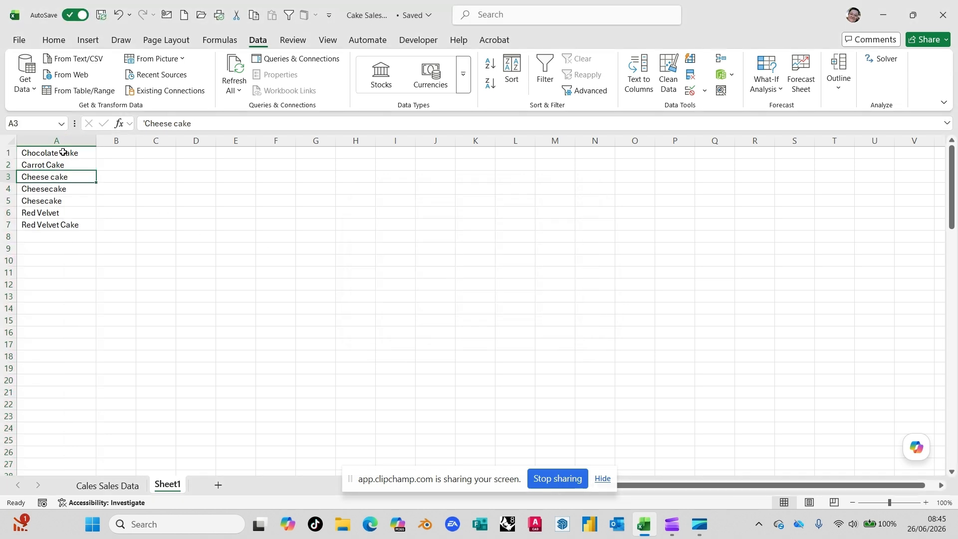
{"action": "left_click", "coordinate": [70, 154]}
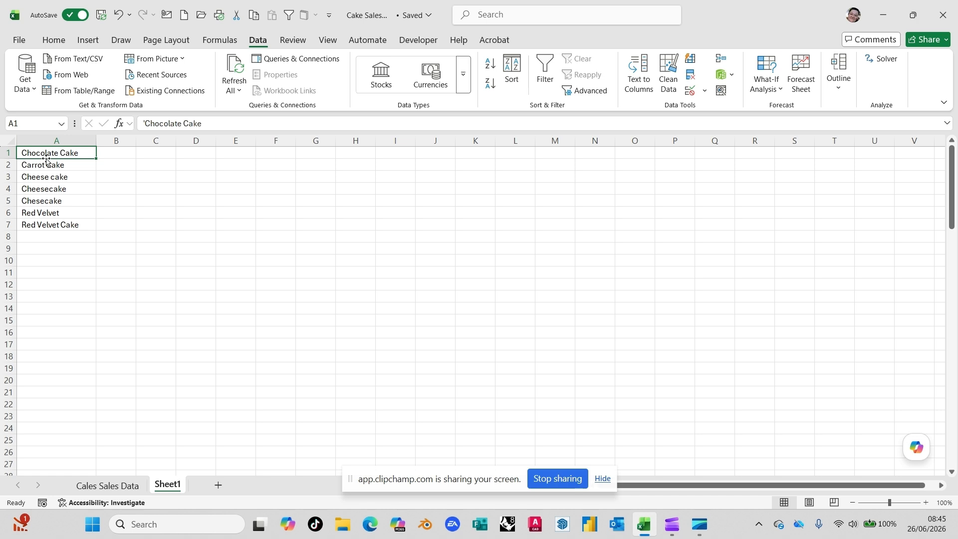
- Delete the rows with the incorrect spellings Cheese cake and Chesecake from the product list
{"action": "left_click", "coordinate": [61, 189]}
{"action": "left_click_drag", "start_coordinate": [64, 178], "coordinate": [66, 202]}
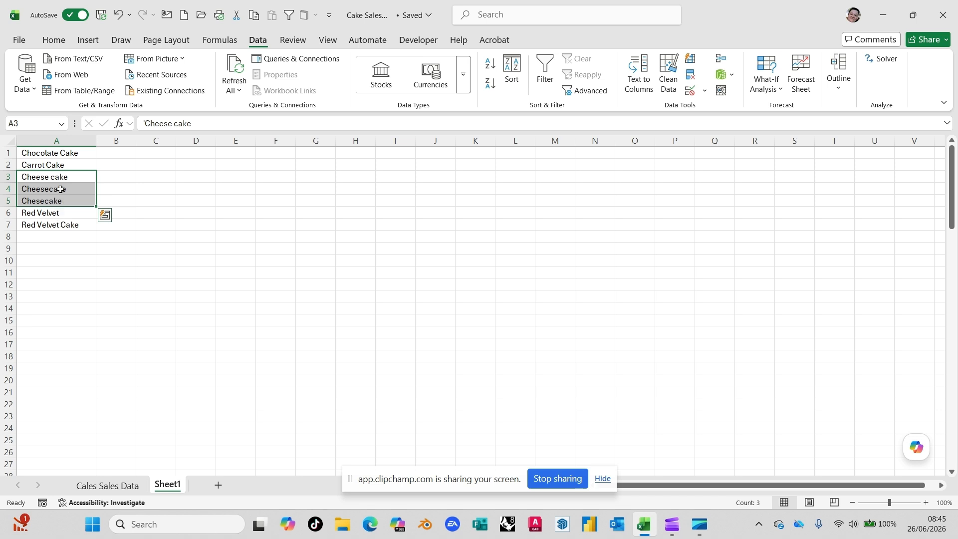
{"action": "left_click", "coordinate": [60, 189]}
{"action": "left_click", "coordinate": [7, 176]}
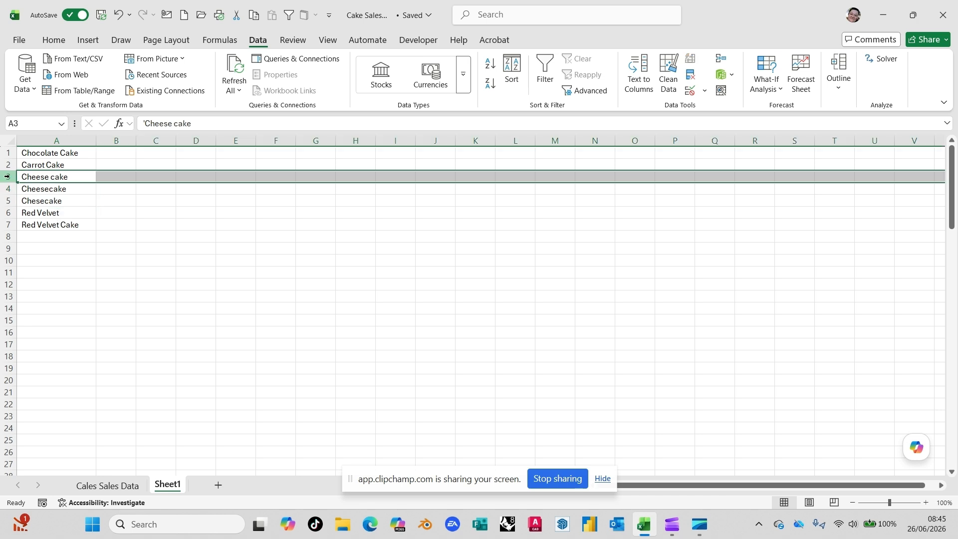
{"action": "right_click", "coordinate": [7, 176]}
{"action": "left_click", "coordinate": [45, 321]}
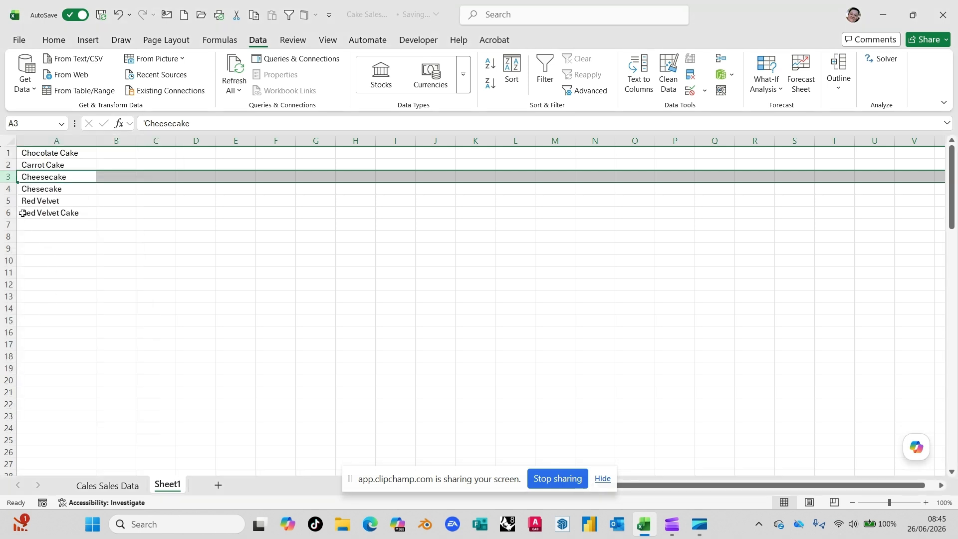
{"action": "left_click", "coordinate": [10, 188]}
{"action": "right_click", "coordinate": [9, 188]}
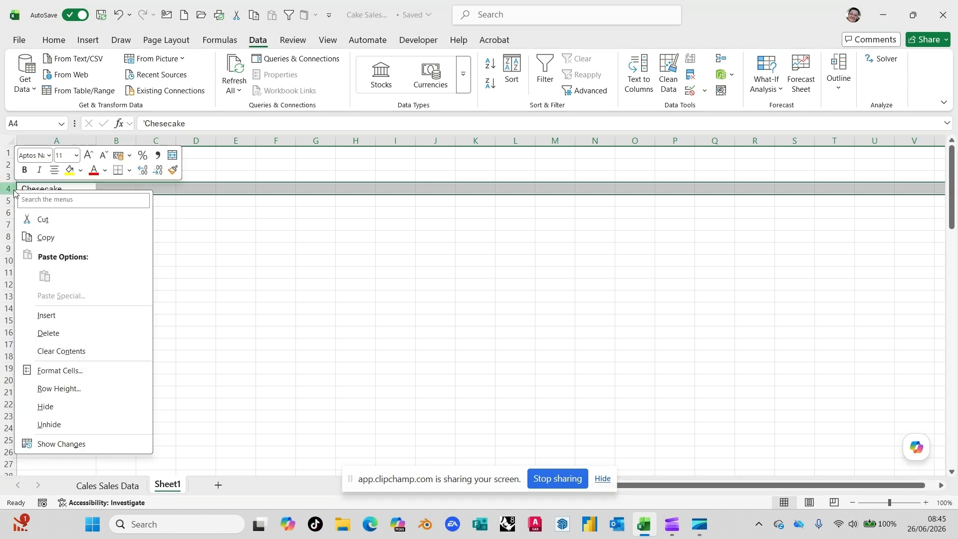
{"action": "left_click", "coordinate": [64, 333]}
- Delete the Red Velvet row together with the blank row inserted above it, keeping Red Velvet Cake
{"action": "left_click", "coordinate": [63, 201]}
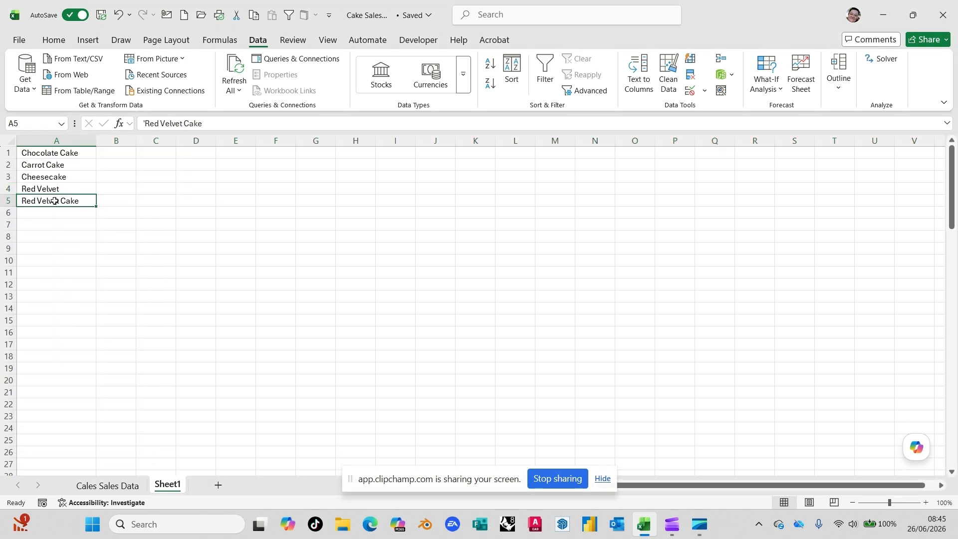
{"action": "left_click", "coordinate": [48, 191]}
{"action": "left_click", "coordinate": [8, 189]}
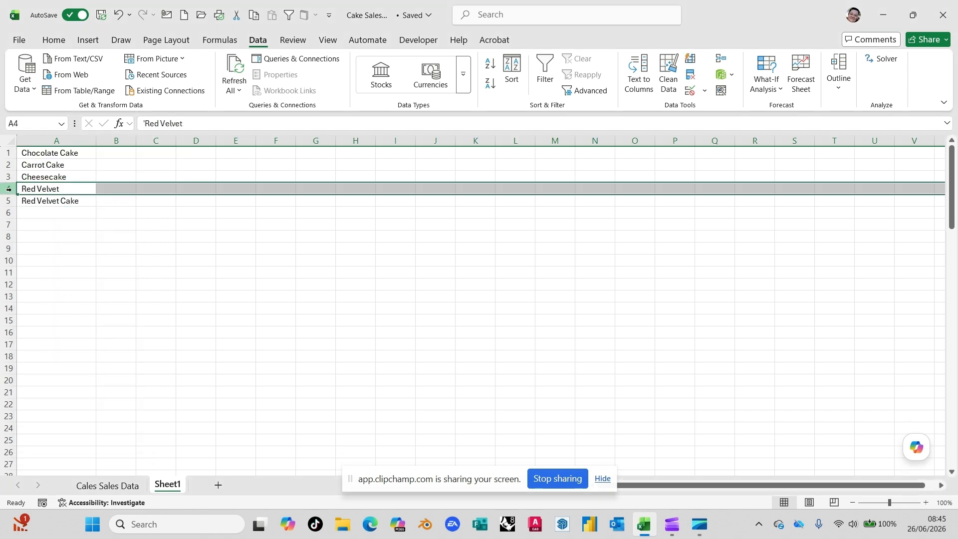
{"action": "right_click", "coordinate": [9, 189]}
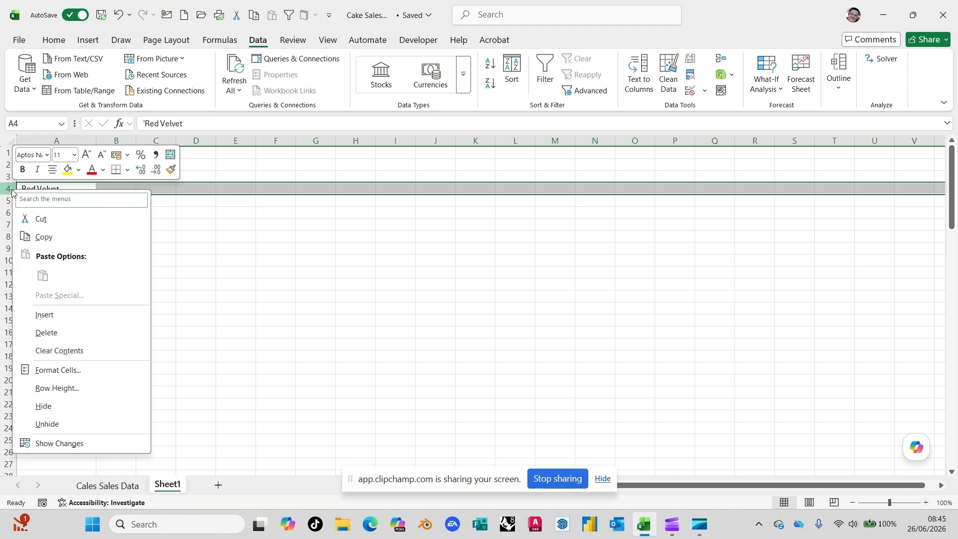
{"action": "left_click", "coordinate": [45, 315]}
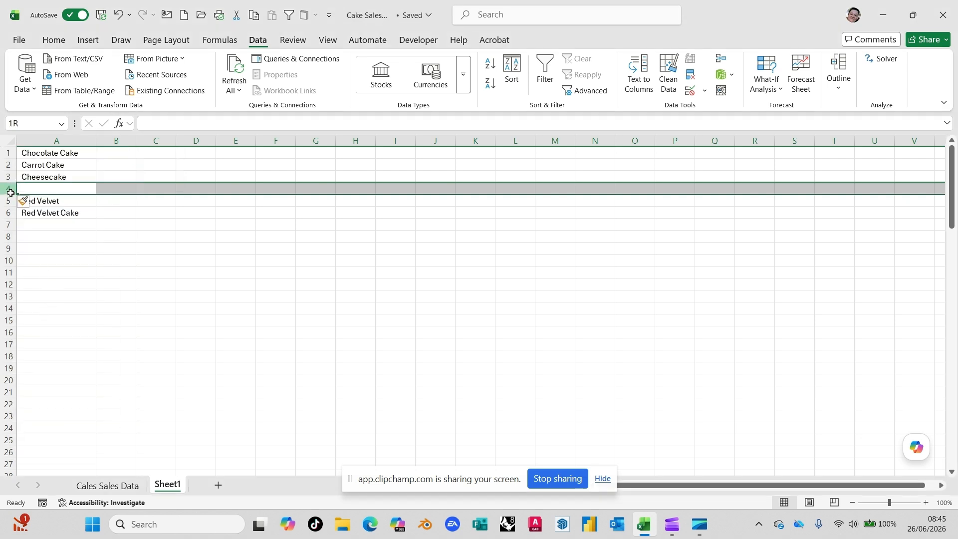
{"action": "left_click_drag", "start_coordinate": [9, 188], "coordinate": [8, 200]}
{"action": "right_click", "coordinate": [31, 195]}
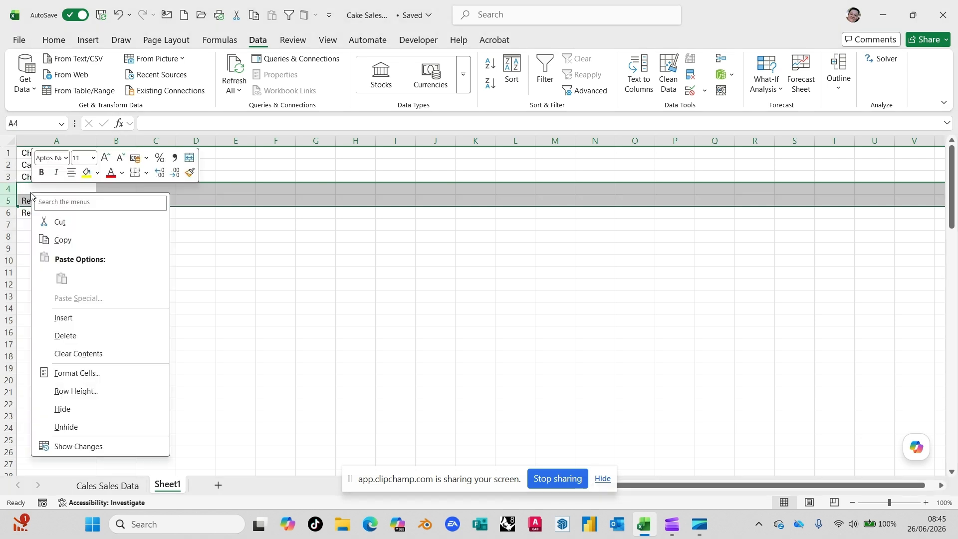
{"action": "left_click", "coordinate": [90, 335]}
{"action": "left_click", "coordinate": [66, 189]}
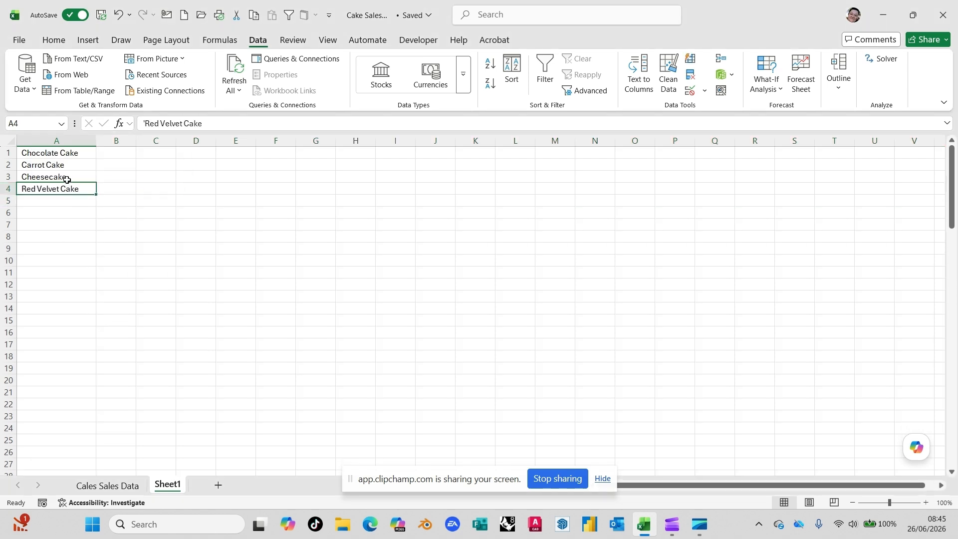
- Compare the cleaned product list in A1:A4 of Sheet1 with the Product column on the Cales Sales Data sheet
{"action": "left_click_drag", "start_coordinate": [67, 155], "coordinate": [75, 189]}
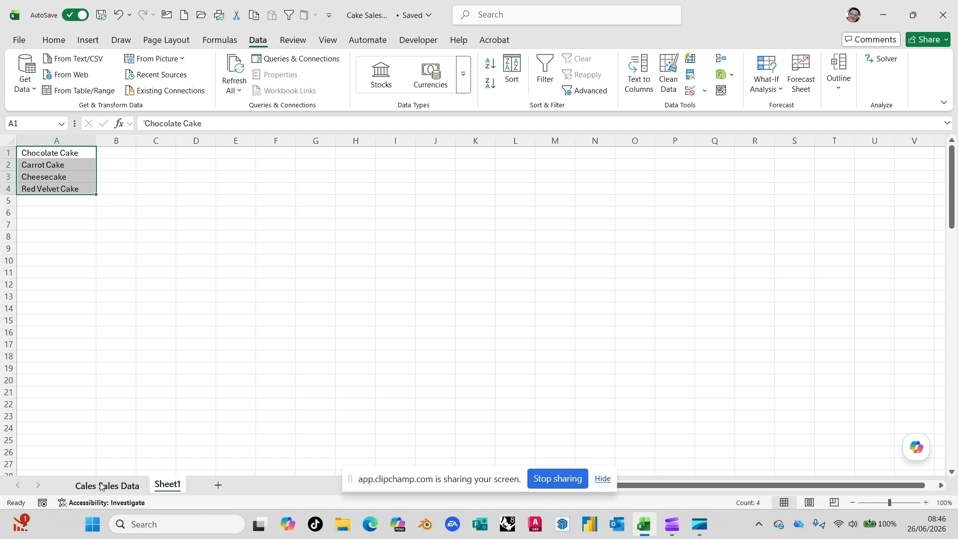
{"action": "left_click", "coordinate": [101, 487]}
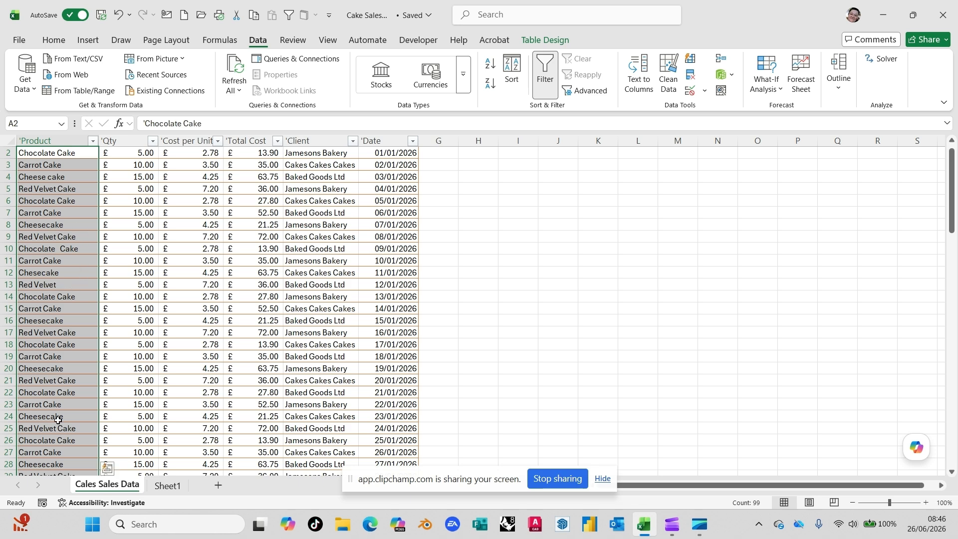
{"action": "left_click", "coordinate": [162, 486]}
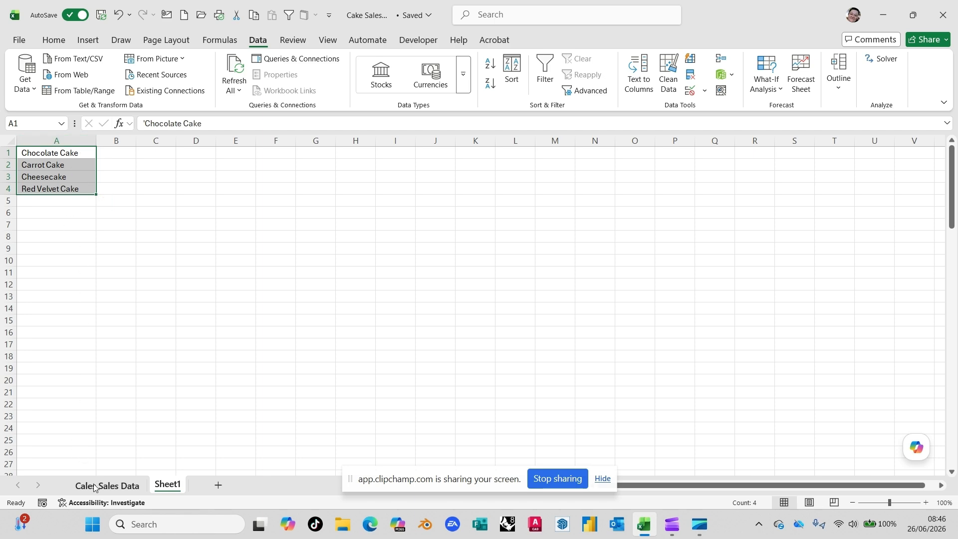
- Insert a widened blank column before Product on the Cales Sales Data sheet and enter the heading Product New in A1
{"action": "left_click", "coordinate": [95, 487]}
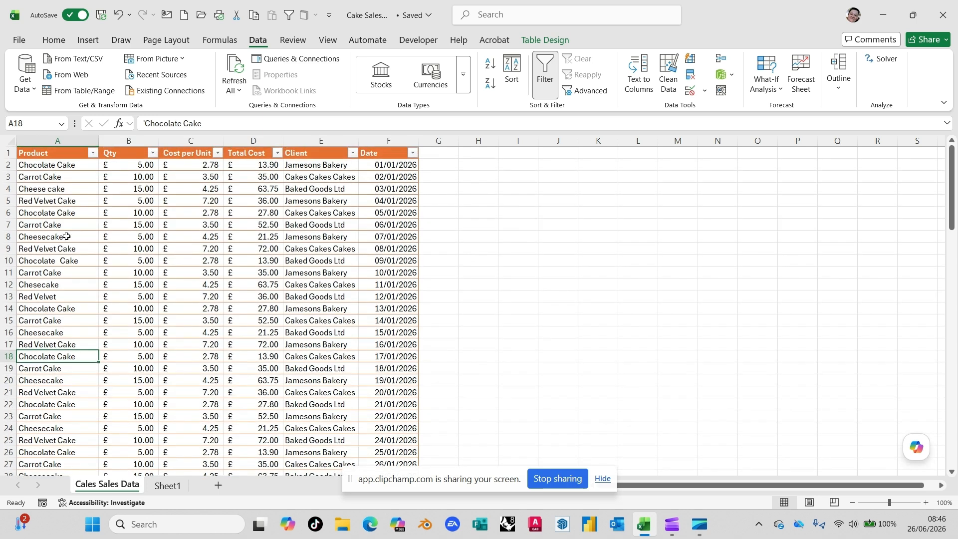
{"action": "left_click", "coordinate": [58, 141]}
{"action": "right_click", "coordinate": [71, 169]}
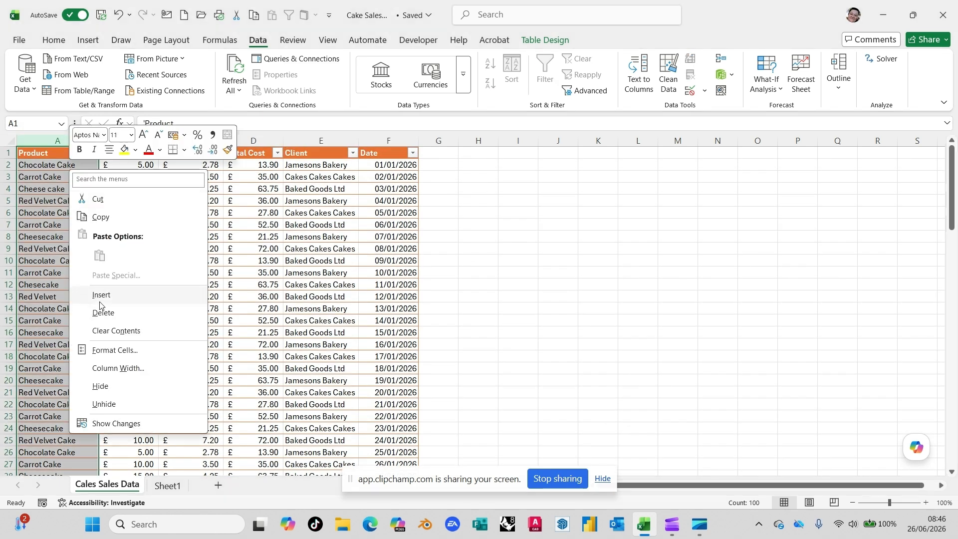
{"action": "left_click", "coordinate": [100, 295]}
{"action": "left_click_drag", "start_coordinate": [56, 137], "coordinate": [95, 140]}
{"action": "left_click", "coordinate": [69, 155]}
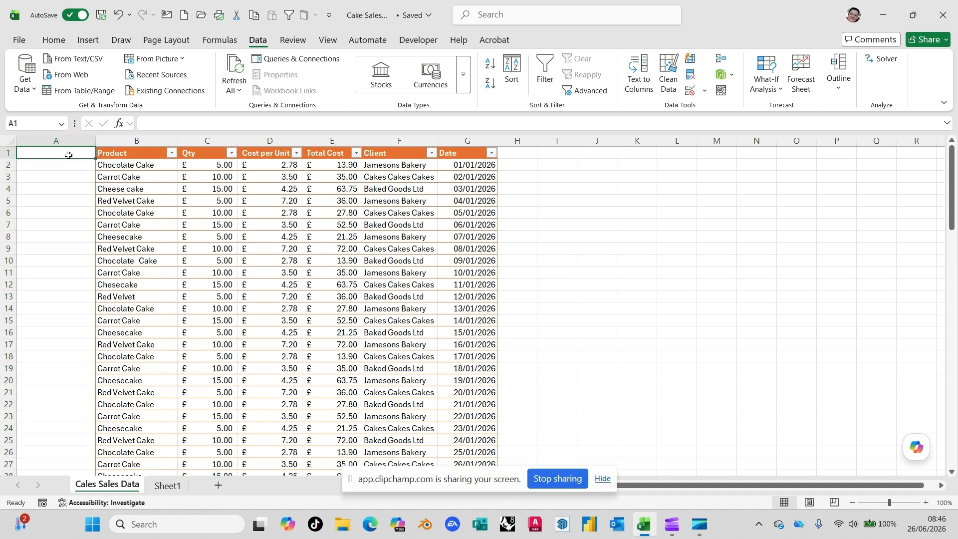
{"action": "type", "text": "Product New"}
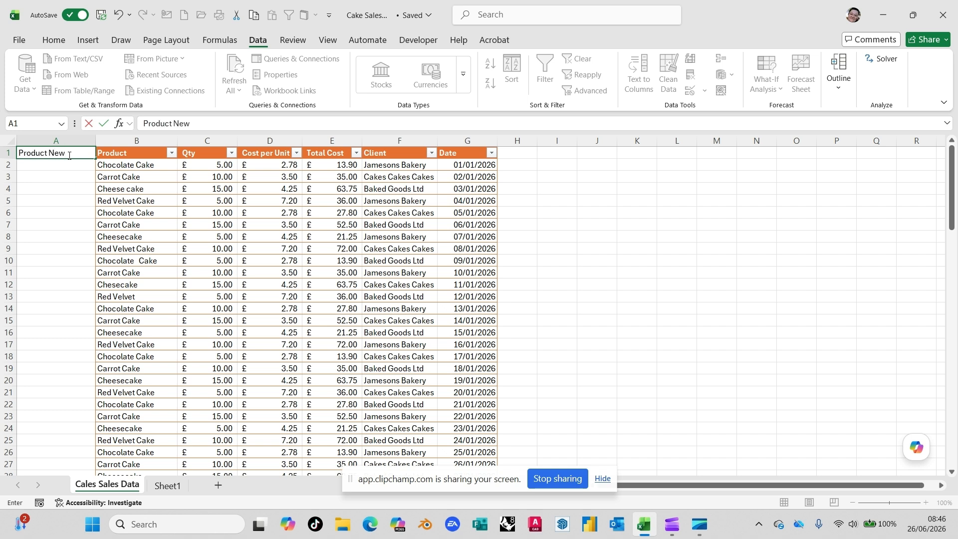
- Confirm the Product New heading and give the cleaned product list in A1:A4 of Sheet1 the range name Cake
{"action": "key", "text": "Return"}
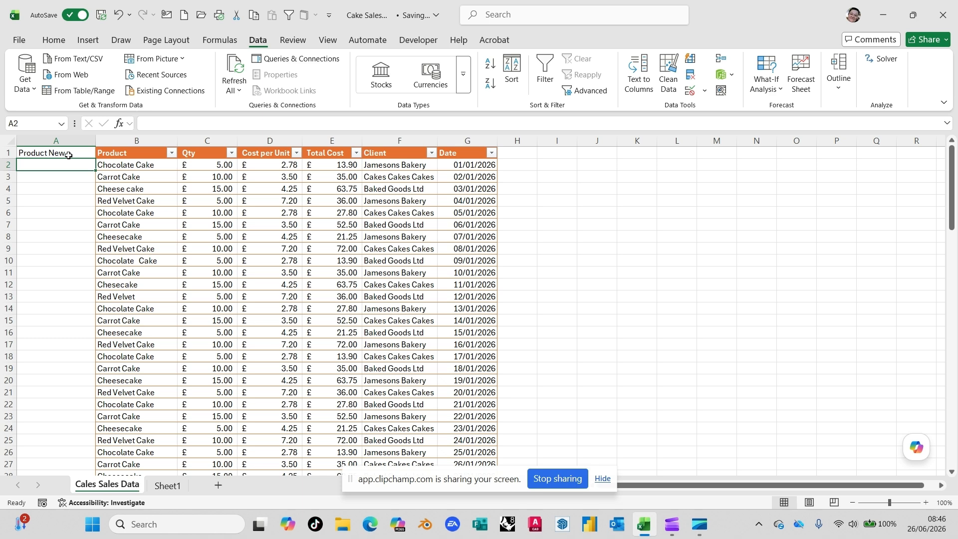
{"action": "left_click", "coordinate": [163, 486]}
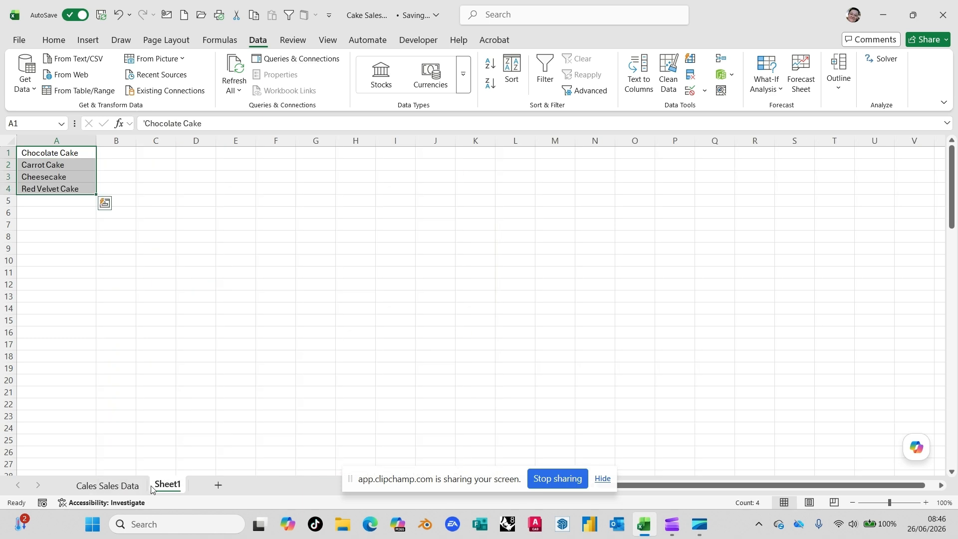
{"action": "left_click", "coordinate": [70, 177]}
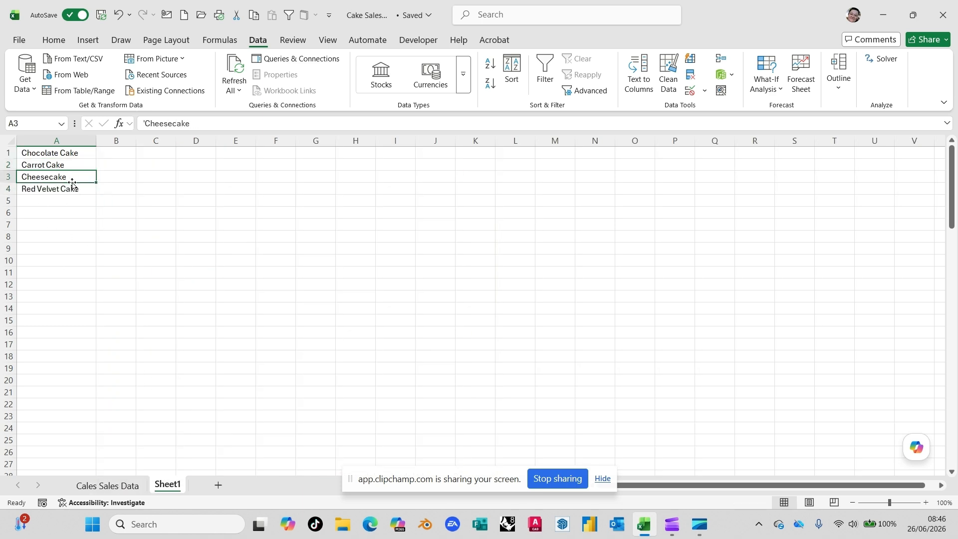
{"action": "left_click_drag", "start_coordinate": [60, 153], "coordinate": [65, 188]}
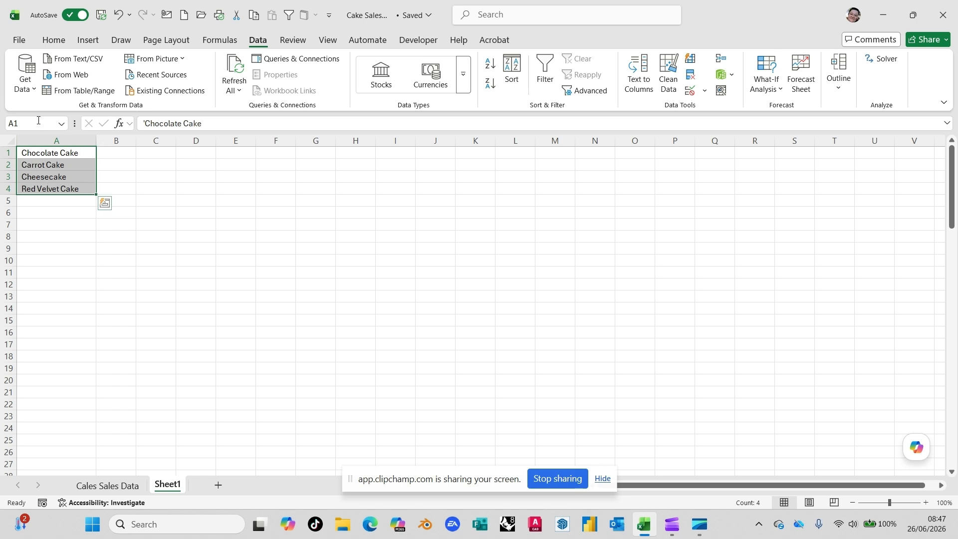
{"action": "left_click", "coordinate": [57, 165]}
{"action": "left_click_drag", "start_coordinate": [65, 152], "coordinate": [52, 194]}
{"action": "left_click", "coordinate": [19, 121]}
{"action": "type", "text": "Cake"}
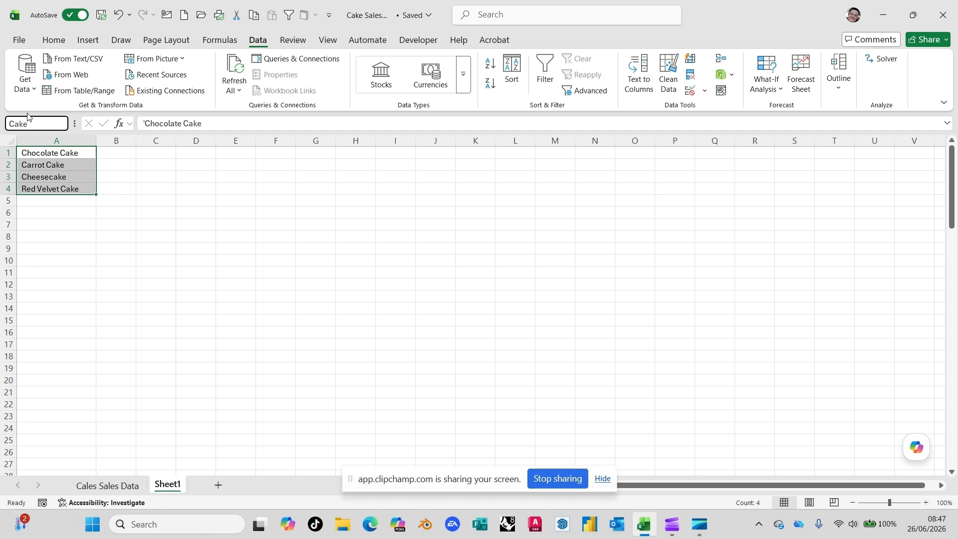
{"action": "key", "text": "Return"}
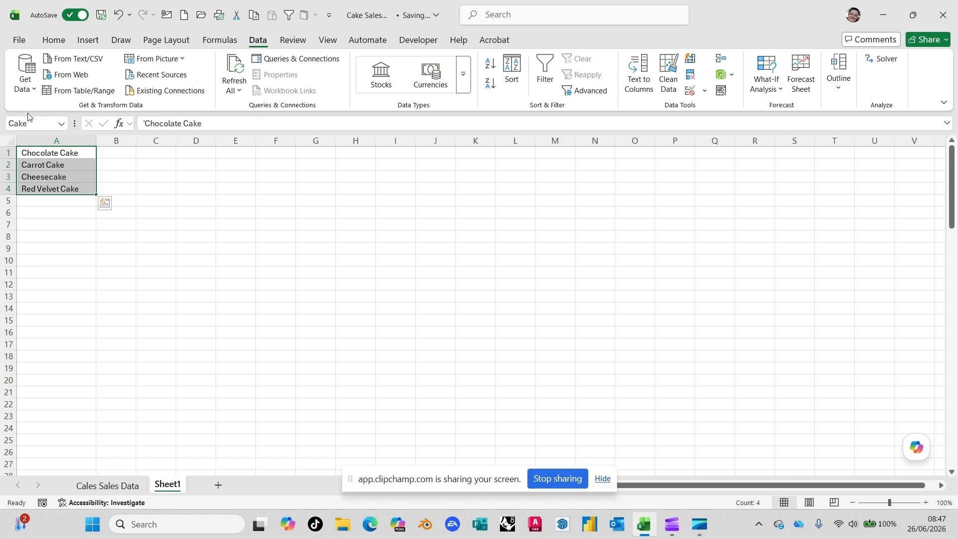
{"action": "left_click", "coordinate": [46, 181]}
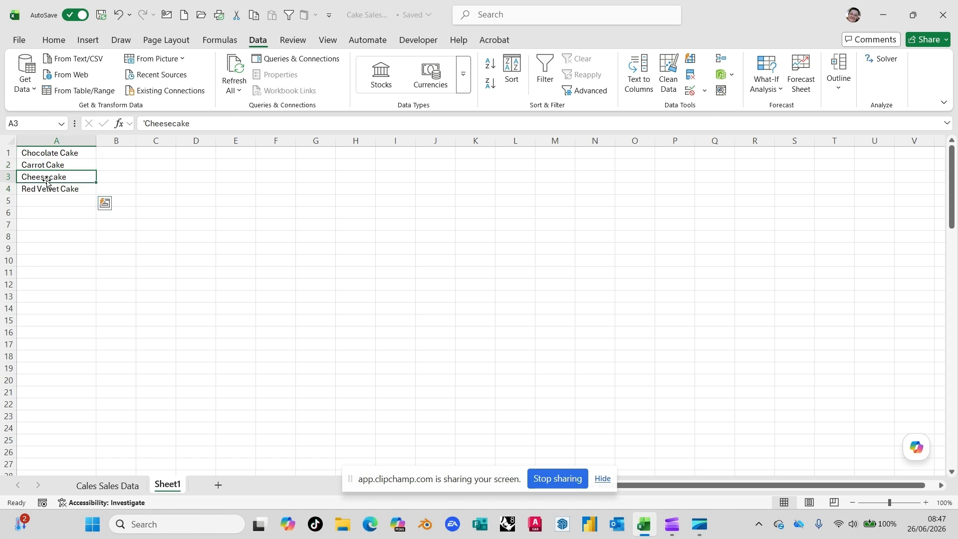
- Start a data validation rule for the whole of column A on the Cales Sales Data sheet, allowing only a List
{"action": "left_click", "coordinate": [104, 486]}
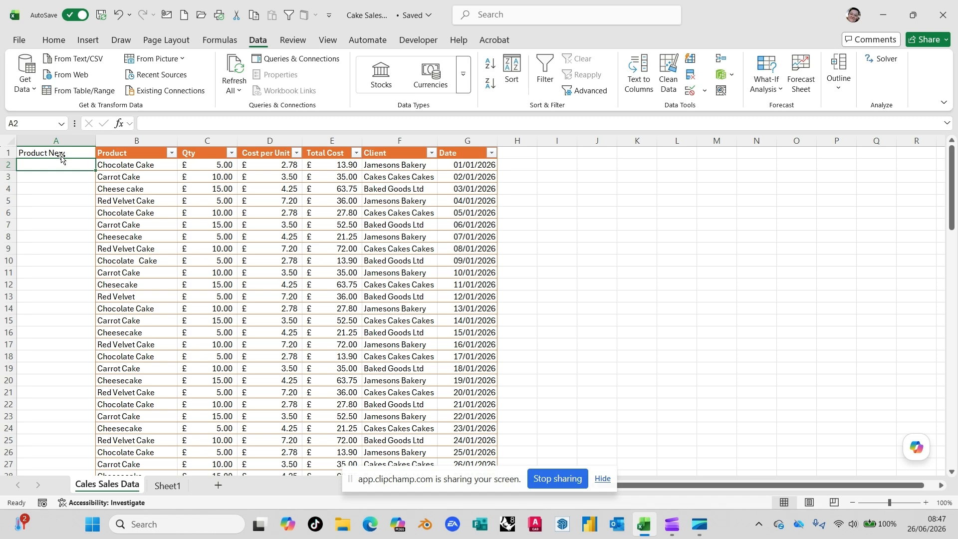
{"action": "left_click_drag", "start_coordinate": [63, 164], "coordinate": [80, 503]}
{"action": "left_click_drag", "start_coordinate": [80, 503], "coordinate": [73, 427]}
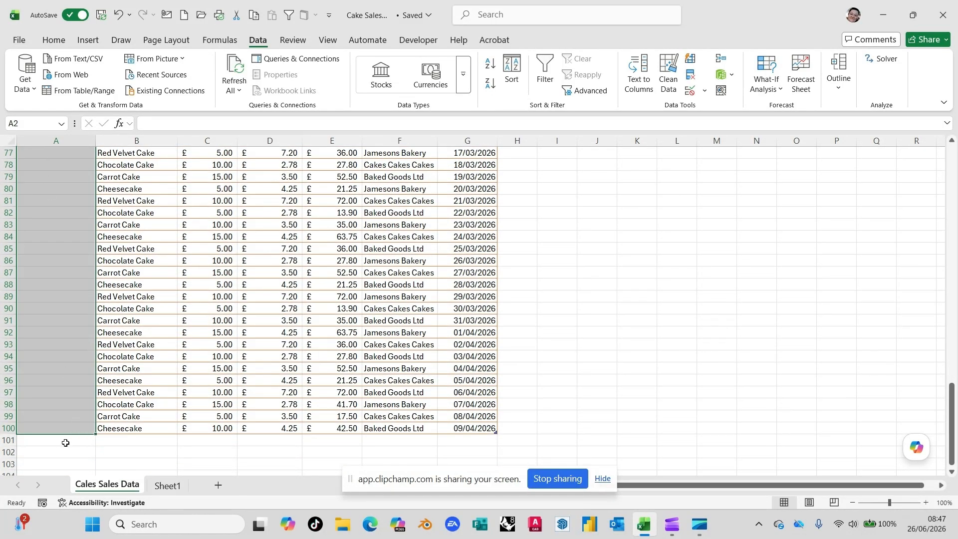
{"action": "left_click", "coordinate": [60, 138]}
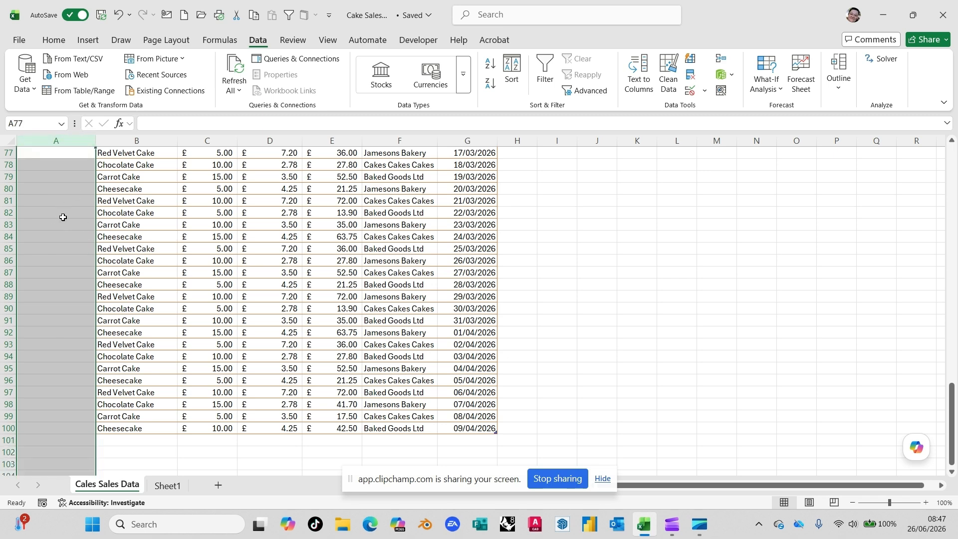
{"action": "scroll", "coordinate": [145, 222], "scroll_direction": "up", "scroll_amount": 4}
{"action": "scroll", "coordinate": [123, 225], "scroll_direction": "up", "scroll_amount": 20}
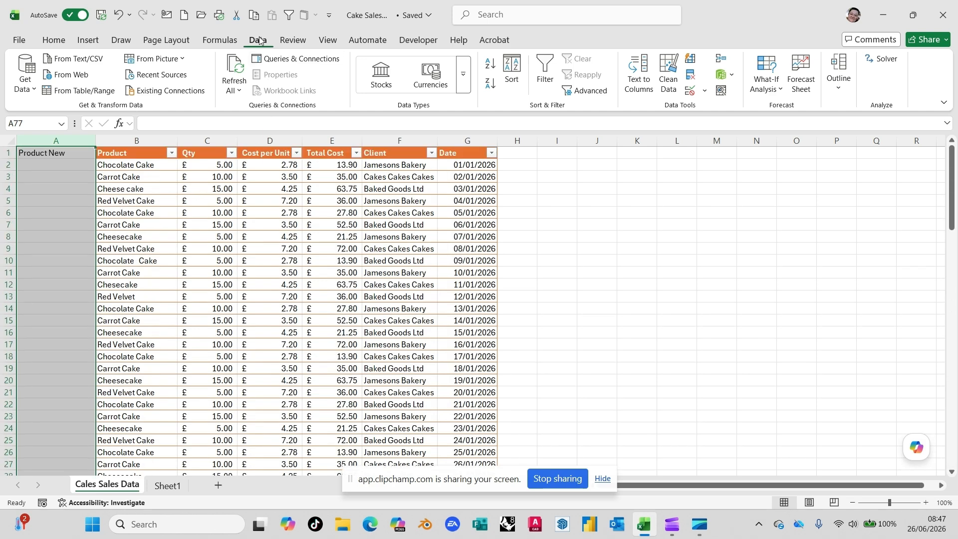
{"action": "left_click", "coordinate": [703, 91]}
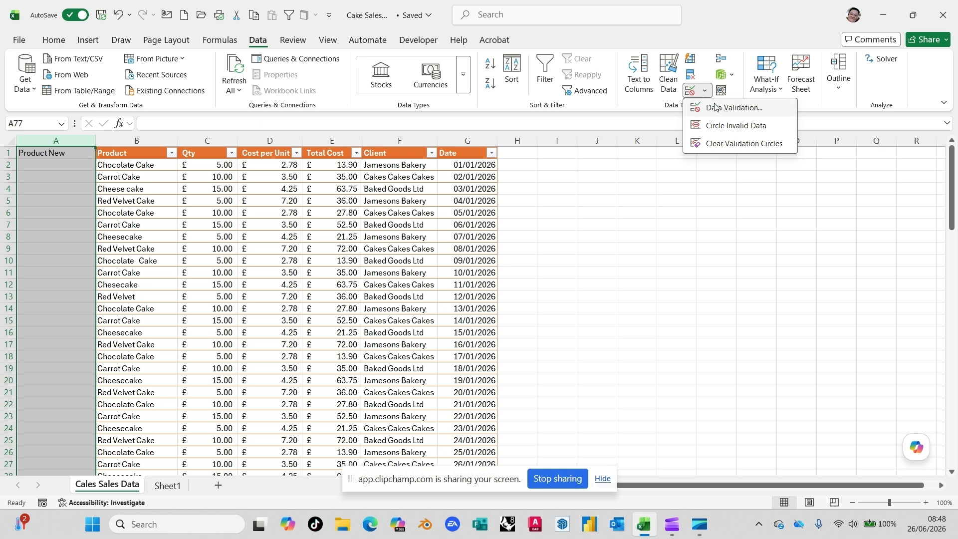
{"action": "left_click", "coordinate": [715, 109]}
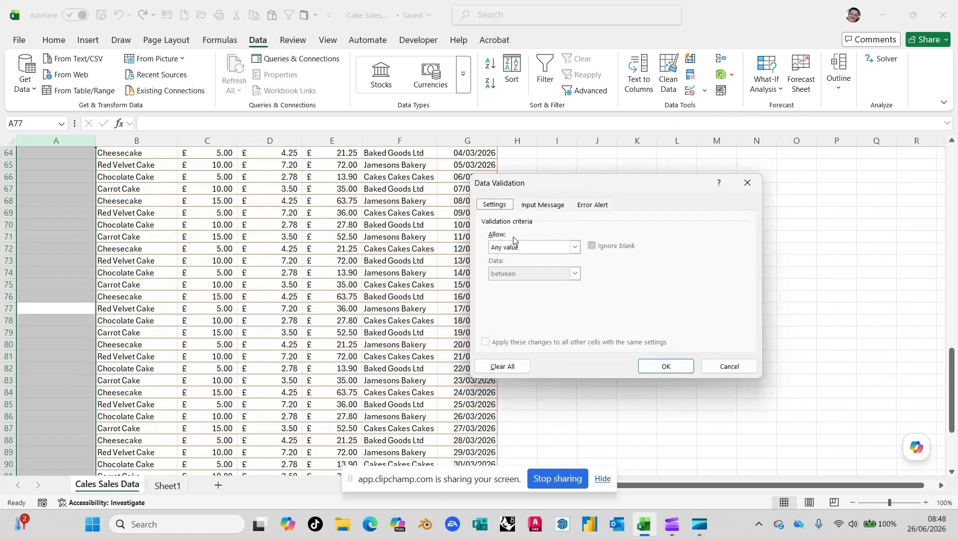
{"action": "left_click", "coordinate": [553, 247]}
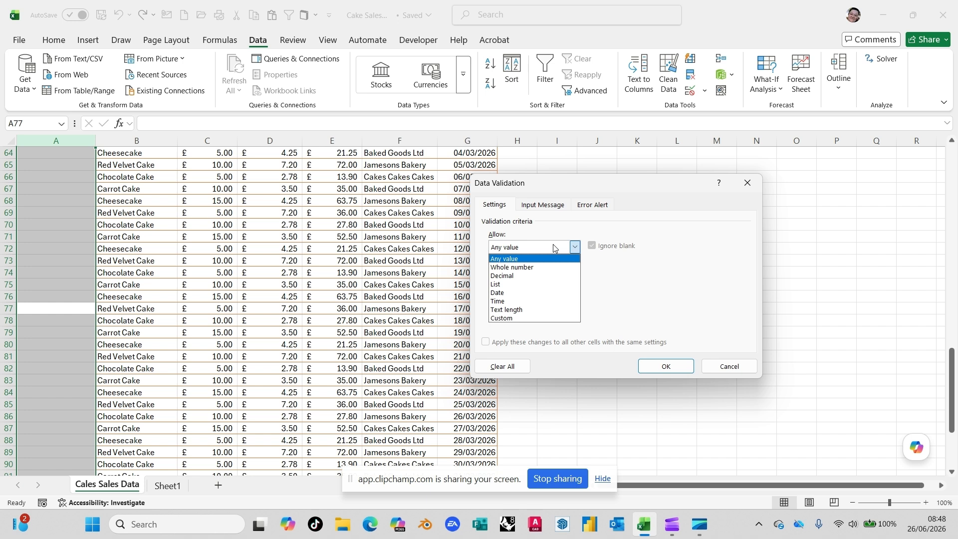
{"action": "left_click", "coordinate": [522, 285]}
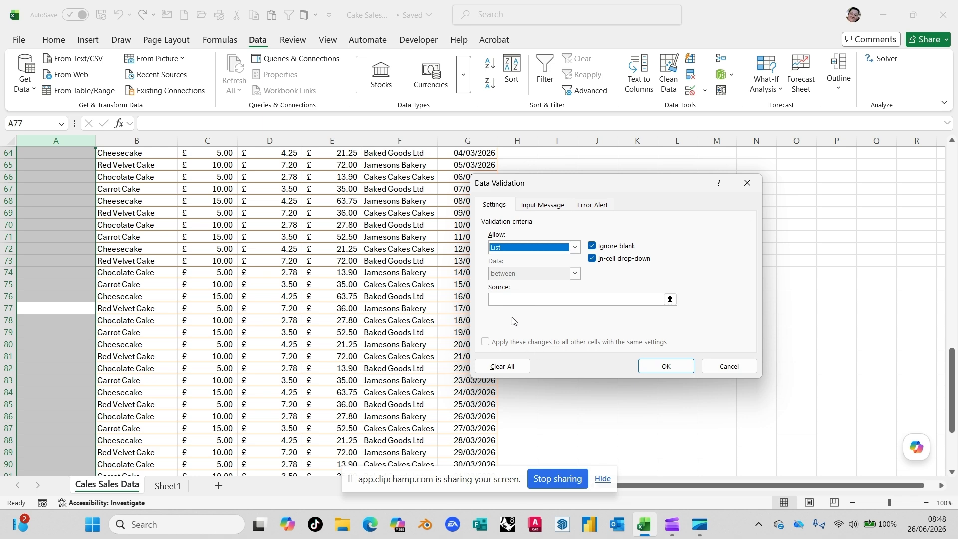
- Set the validation source by selecting A1:A4 on Sheet1, and clear the source again
{"action": "left_click", "coordinate": [503, 299]}
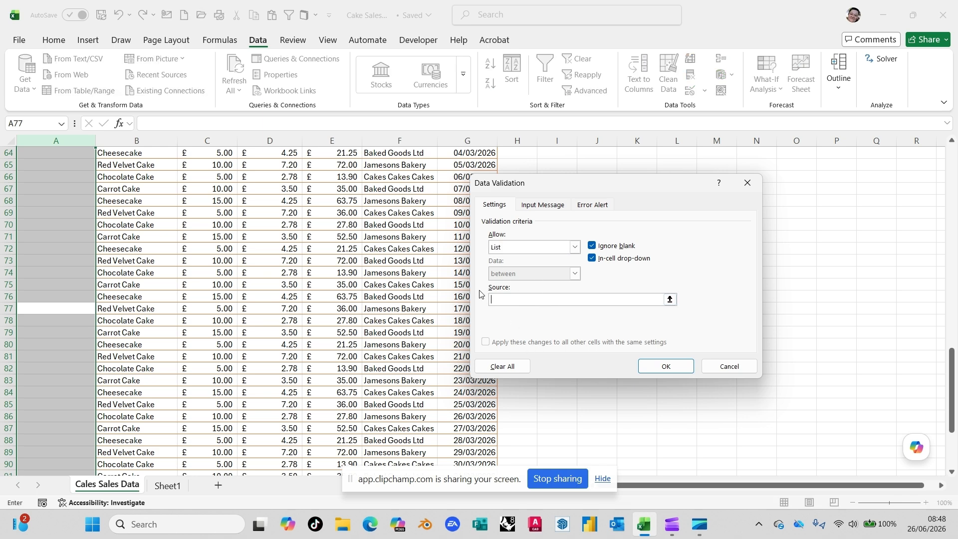
{"action": "left_click", "coordinate": [164, 488]}
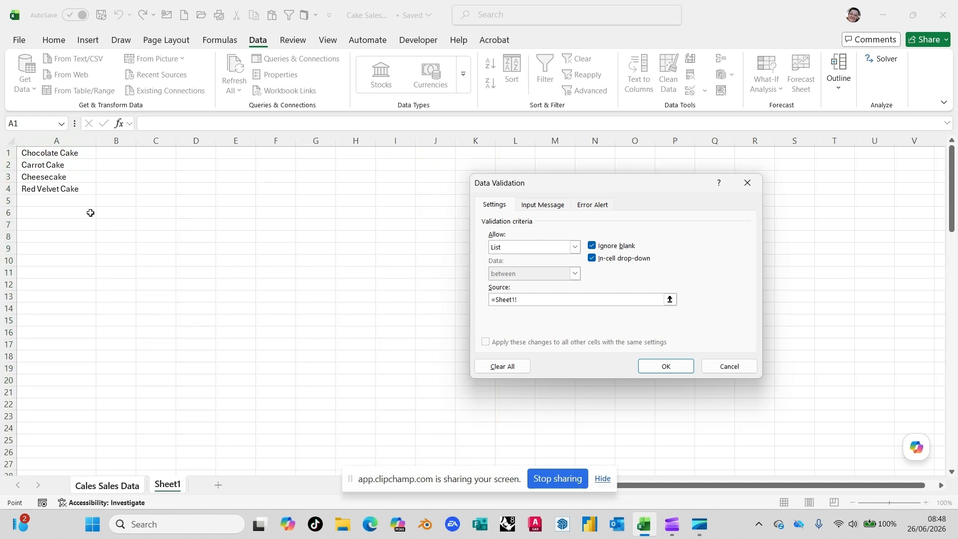
{"action": "left_click_drag", "start_coordinate": [63, 156], "coordinate": [66, 188]}
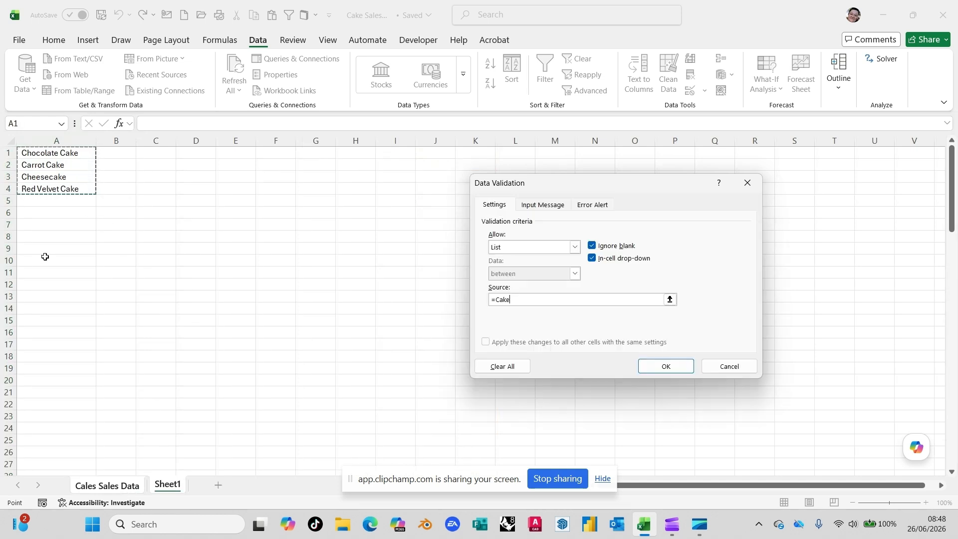
{"action": "left_click", "coordinate": [524, 299]}
{"action": "key", "text": "BackSpace"}
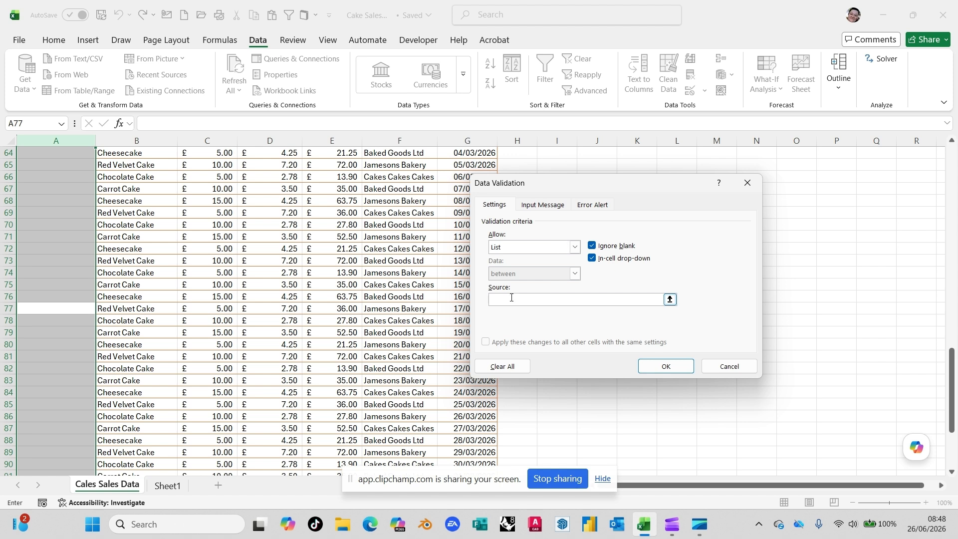
- Paste the defined name Cake as the source of the validation list
{"action": "key", "text": "F3"}
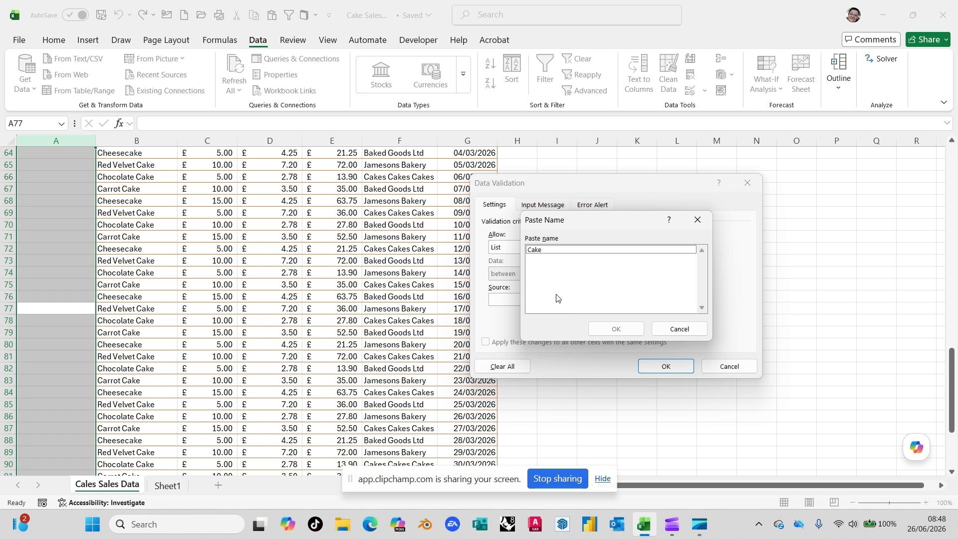
{"action": "left_click", "coordinate": [565, 251]}
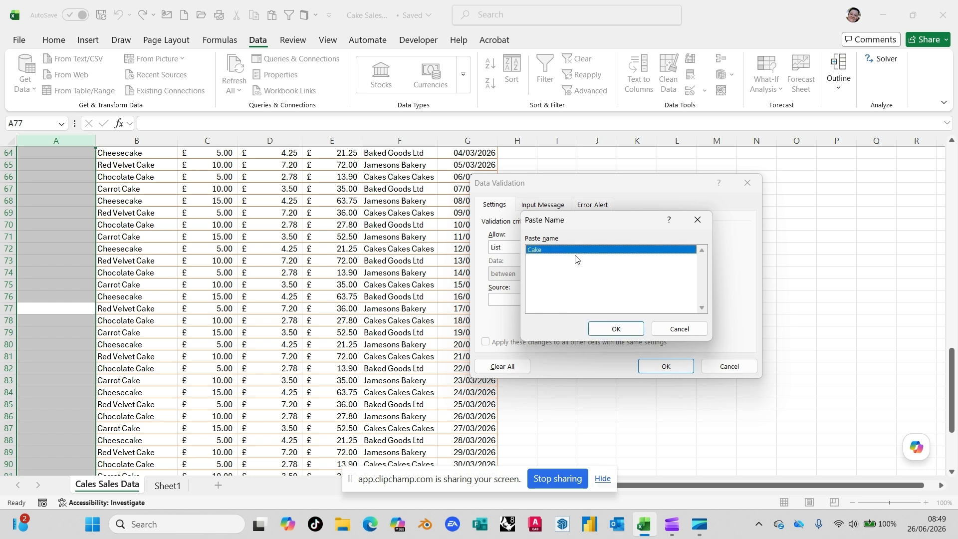
{"action": "left_click", "coordinate": [615, 329]}
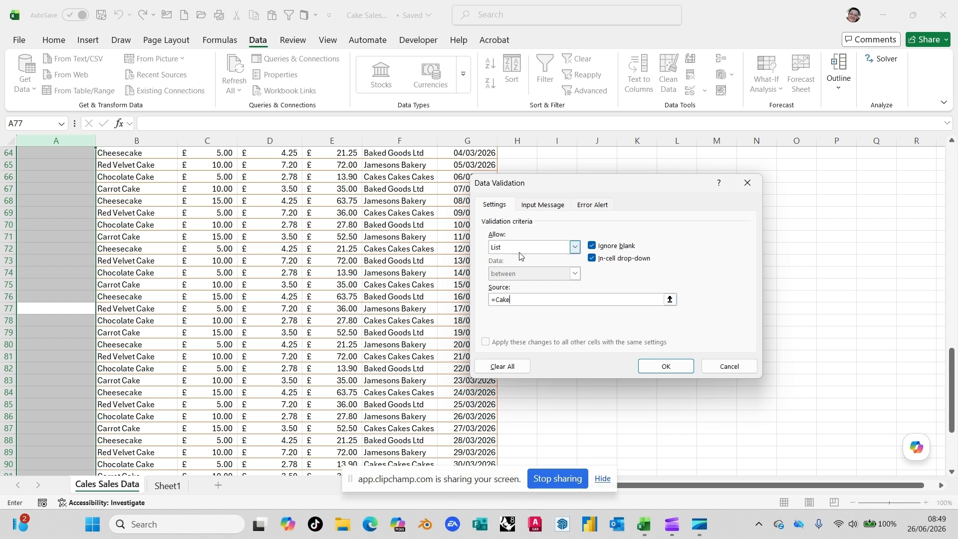
- Add a Stop error alert titled "Not in list" with the message "Please choose cancel and pick product from list", and apply the validation
{"action": "left_click", "coordinate": [536, 207]}
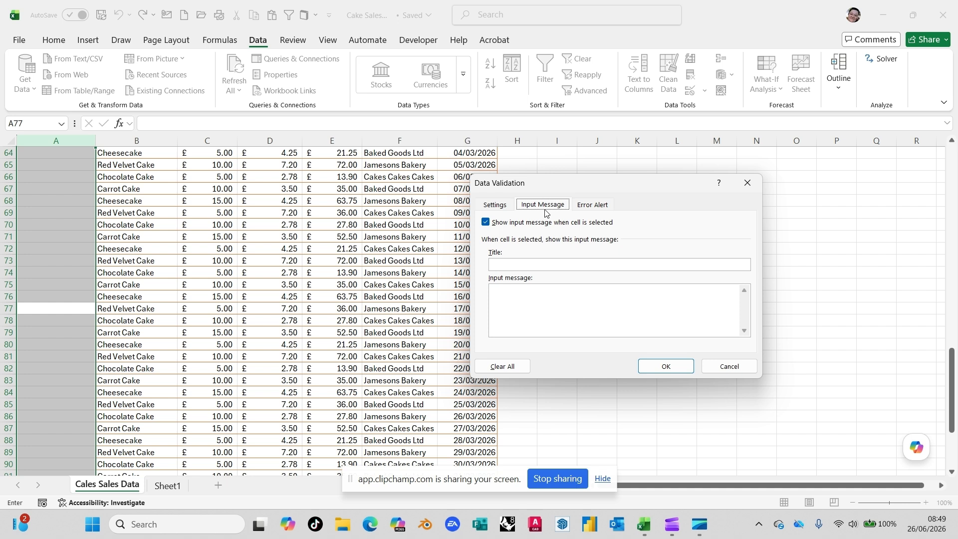
{"action": "left_click", "coordinate": [590, 206]}
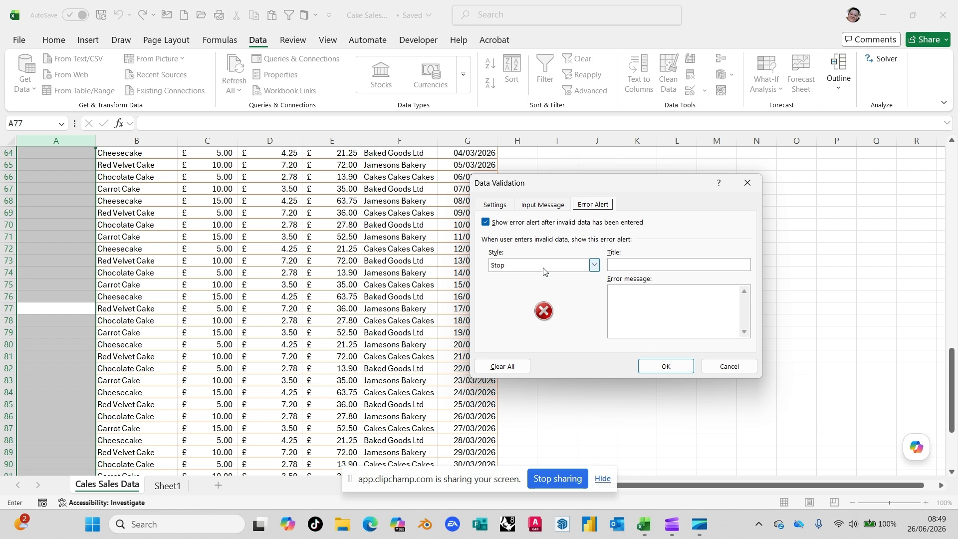
{"action": "left_click", "coordinate": [593, 264]}
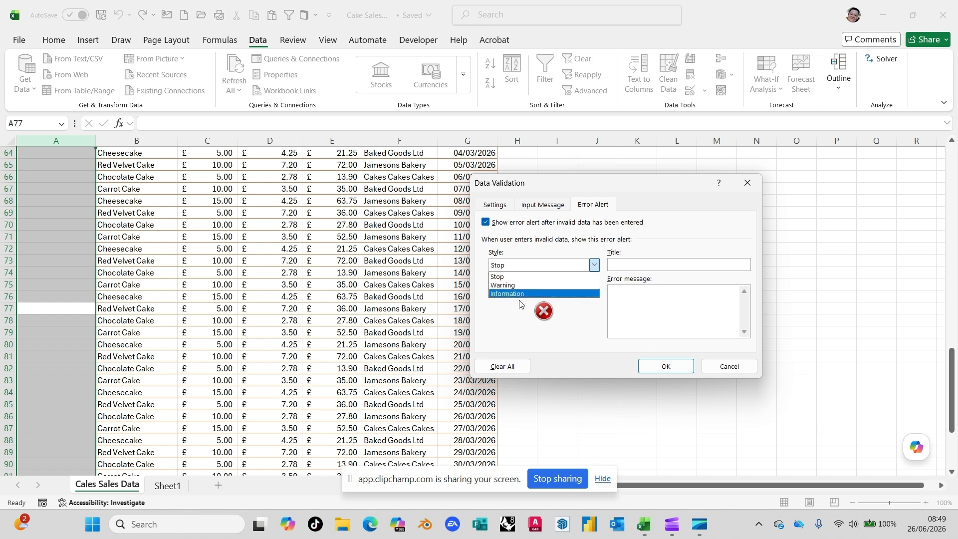
{"action": "left_click", "coordinate": [549, 275]}
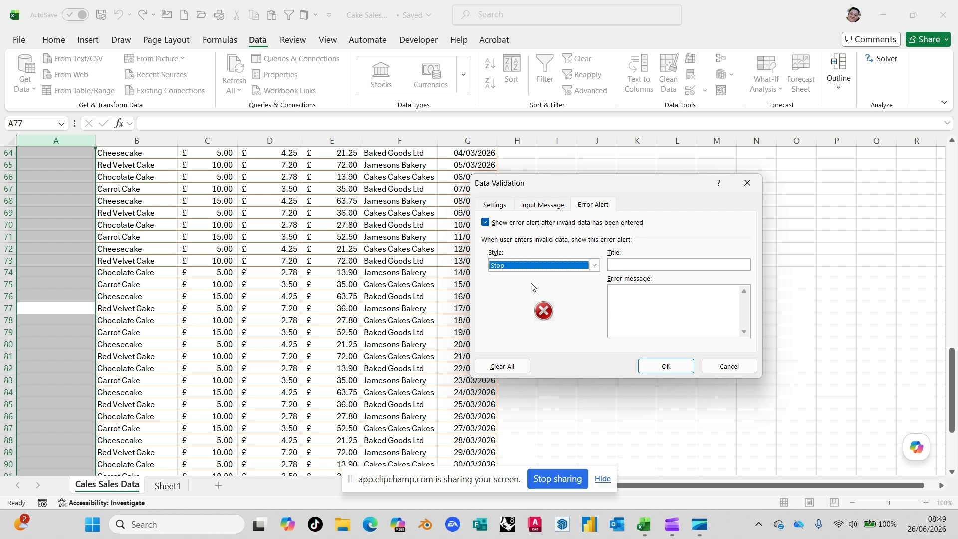
{"action": "left_click", "coordinate": [634, 269]}
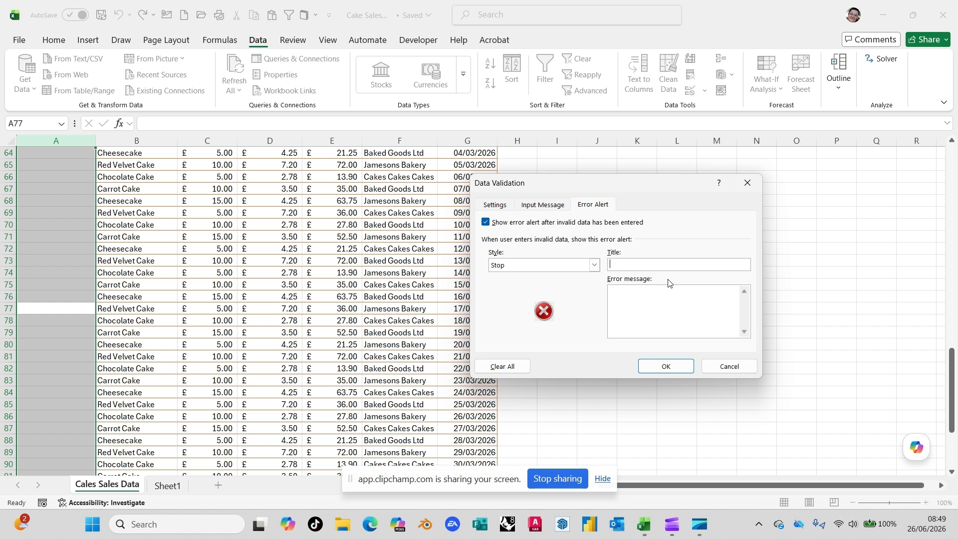
{"action": "type", "text": "Not in list"}
{"action": "left_click", "coordinate": [659, 298]}
{"action": "type", "text": "Please choose cancel and pick product from list"}
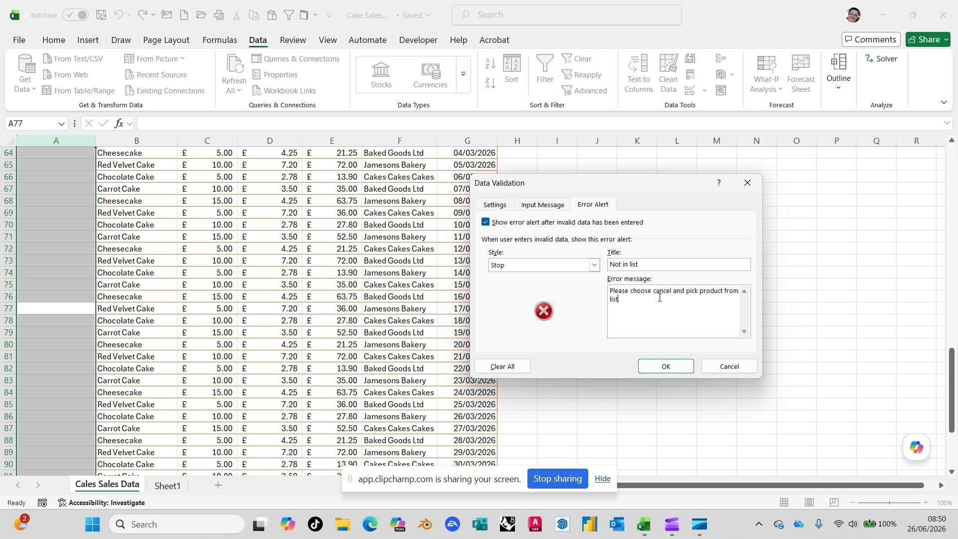
{"action": "left_click", "coordinate": [666, 365]}
- Fill A2:A4 under Product New from the validation list with Chocolate Cake, Carrot Cake and Cheesecake, and select A5
{"action": "scroll", "coordinate": [220, 283], "scroll_direction": "up", "scroll_amount": 20}
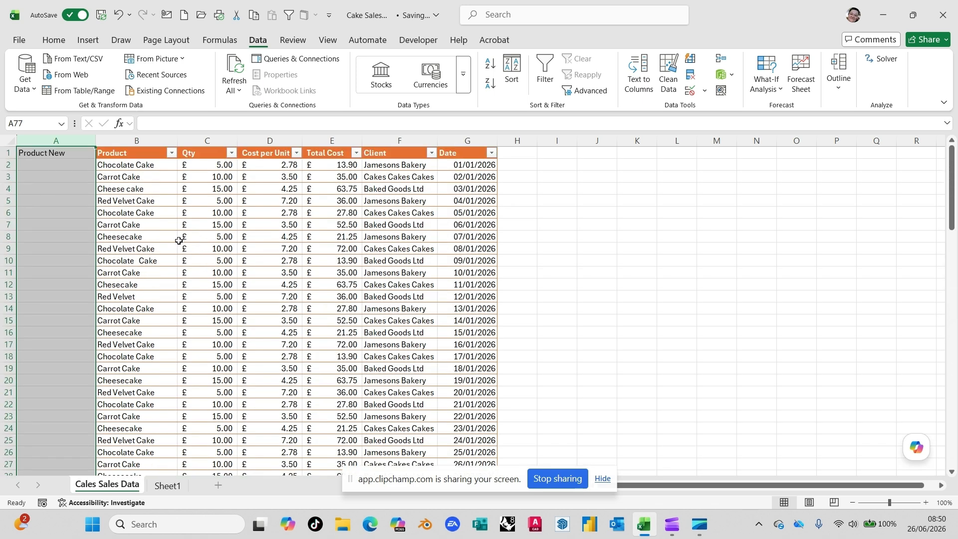
{"action": "left_click", "coordinate": [73, 165]}
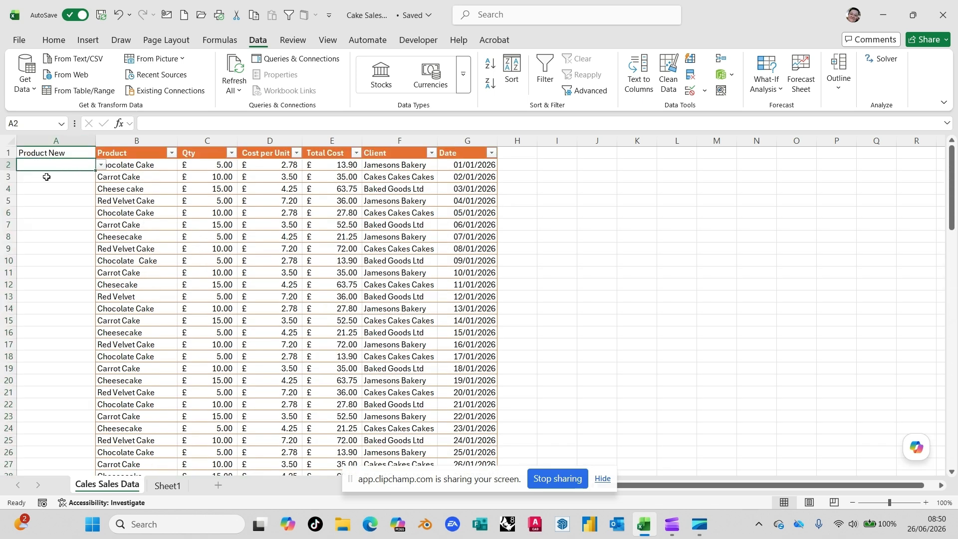
{"action": "left_click", "coordinate": [102, 167]}
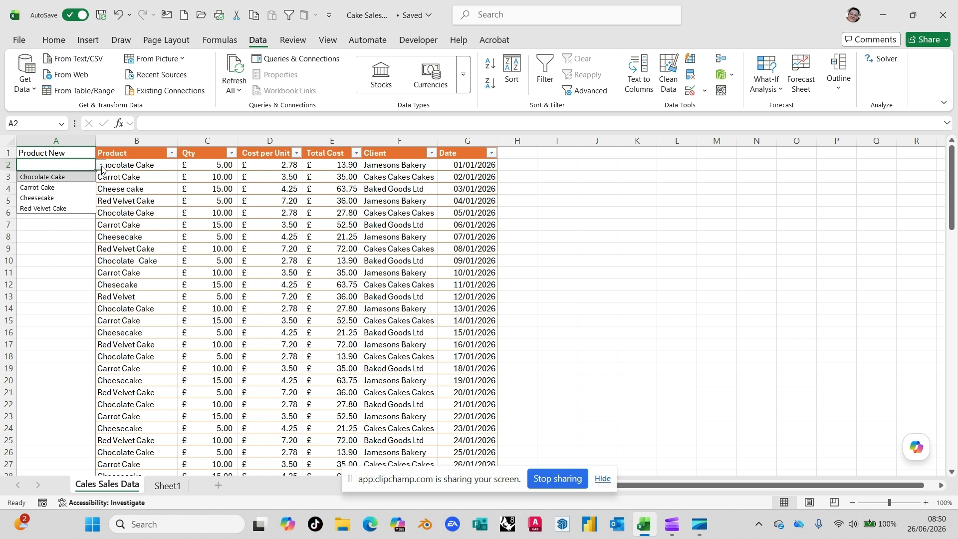
{"action": "left_click", "coordinate": [63, 180]}
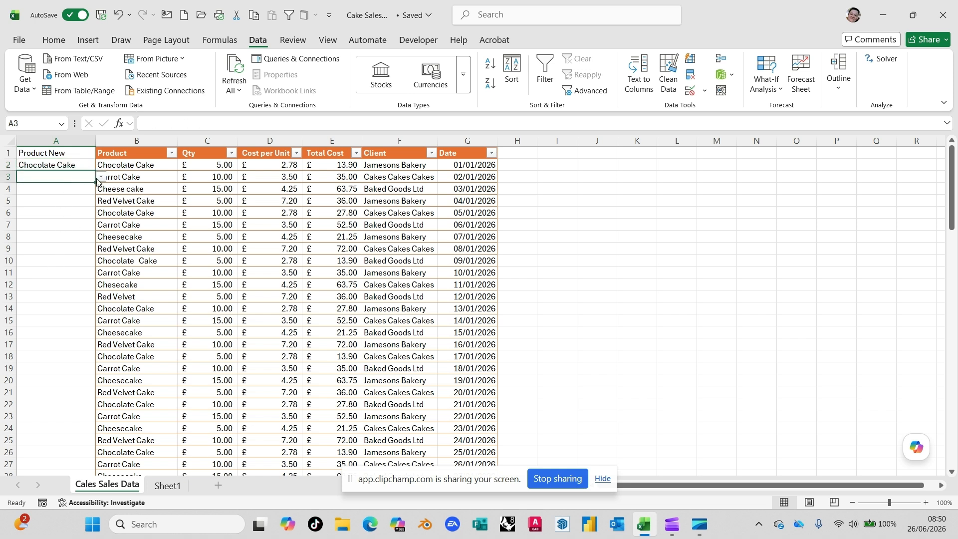
{"action": "left_click", "coordinate": [102, 177]}
{"action": "left_click", "coordinate": [64, 197]}
{"action": "left_click", "coordinate": [64, 191]}
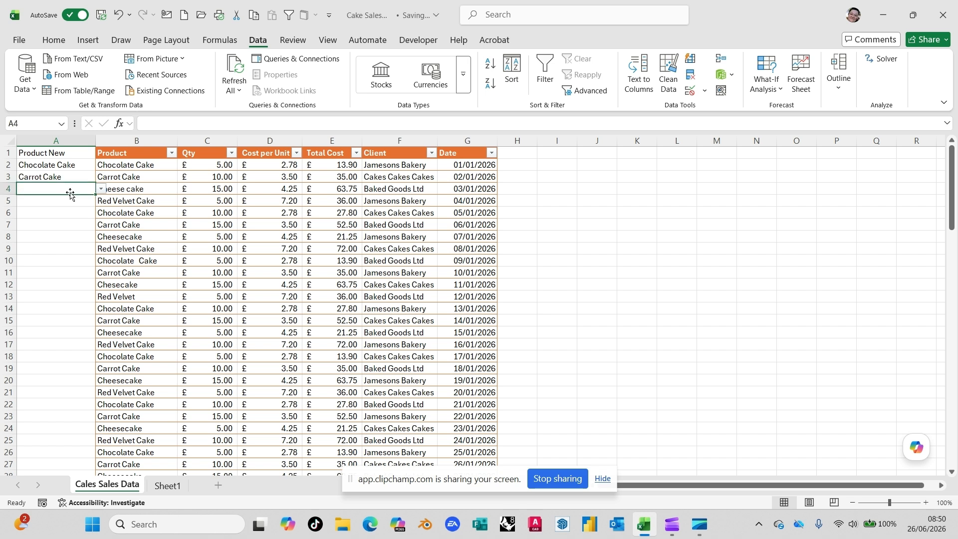
{"action": "left_click", "coordinate": [102, 189]}
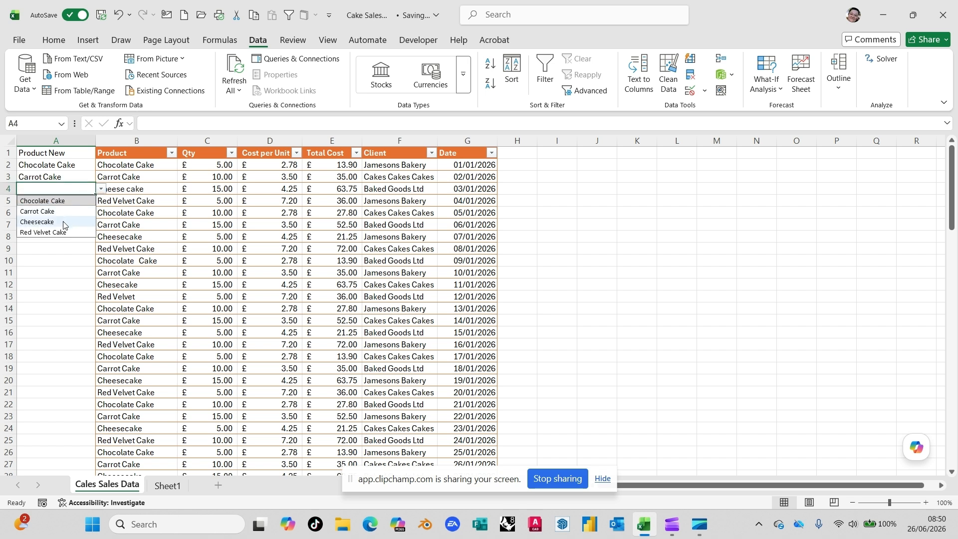
{"action": "left_click", "coordinate": [65, 222]}
{"action": "left_click", "coordinate": [81, 210]}
{"action": "left_click", "coordinate": [84, 202]}
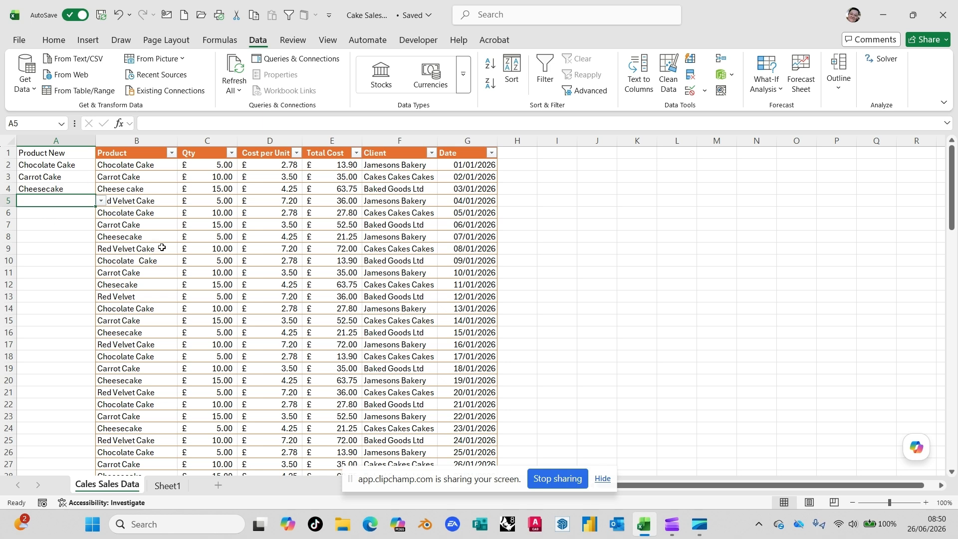
- Fill A5 with Cheesecake and A6 with Carrot Cake by entering their first letters and picking the matching list suggestions
{"action": "type", "text": "Ch"}
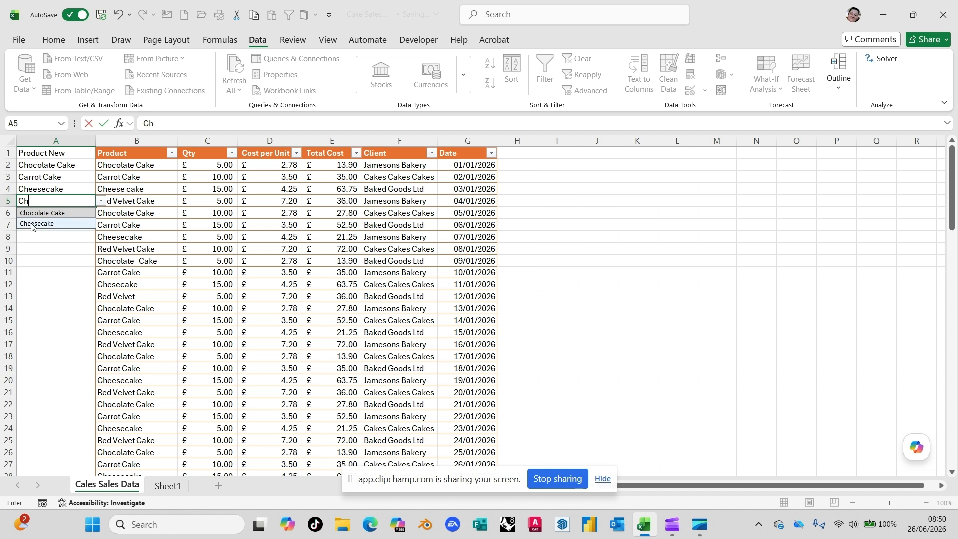
{"action": "left_click", "coordinate": [43, 225]}
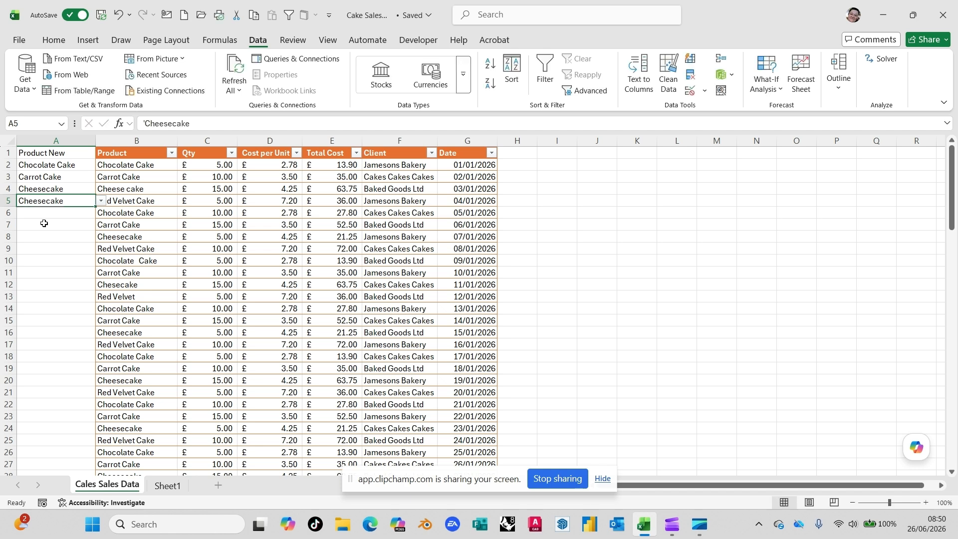
{"action": "left_click", "coordinate": [51, 214]}
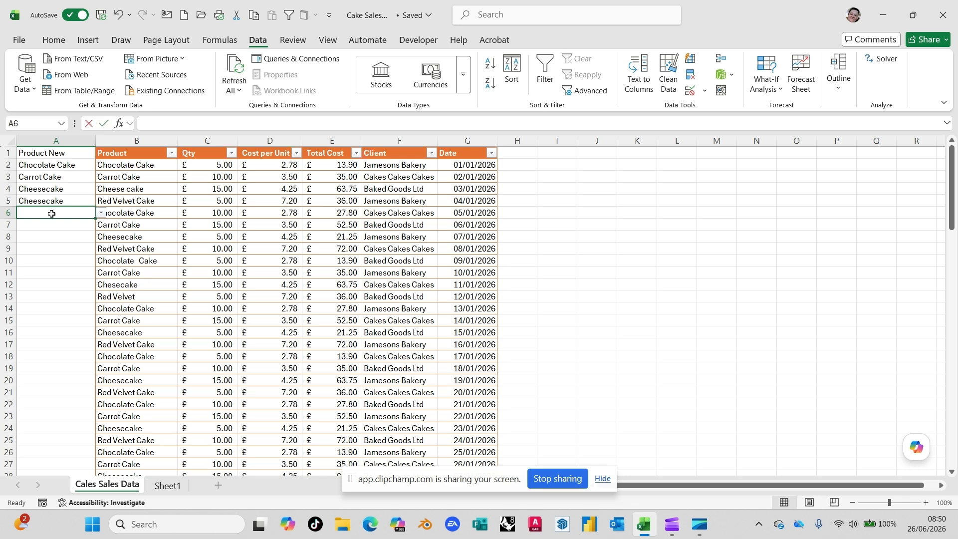
{"action": "type", "text": "ca"}
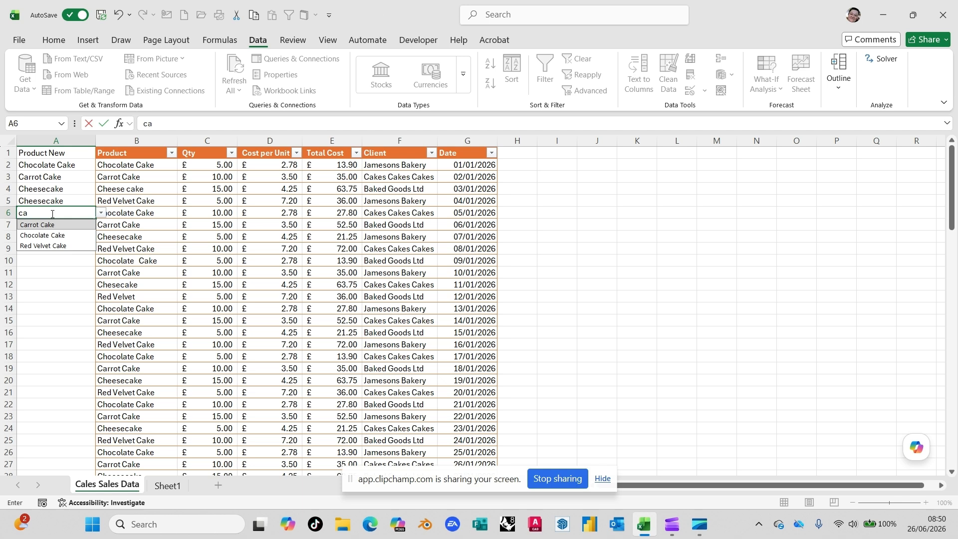
{"action": "left_click", "coordinate": [55, 225]}
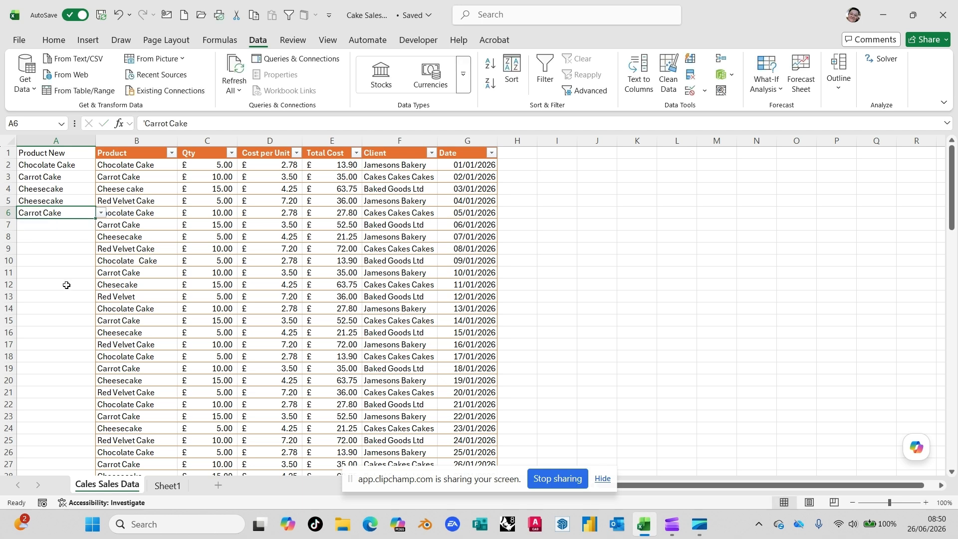
- Try to enter Lemon Drizzle in A7 to test the validation, cancel the entry and check the items in the cell's list
{"action": "left_click", "coordinate": [38, 226]}
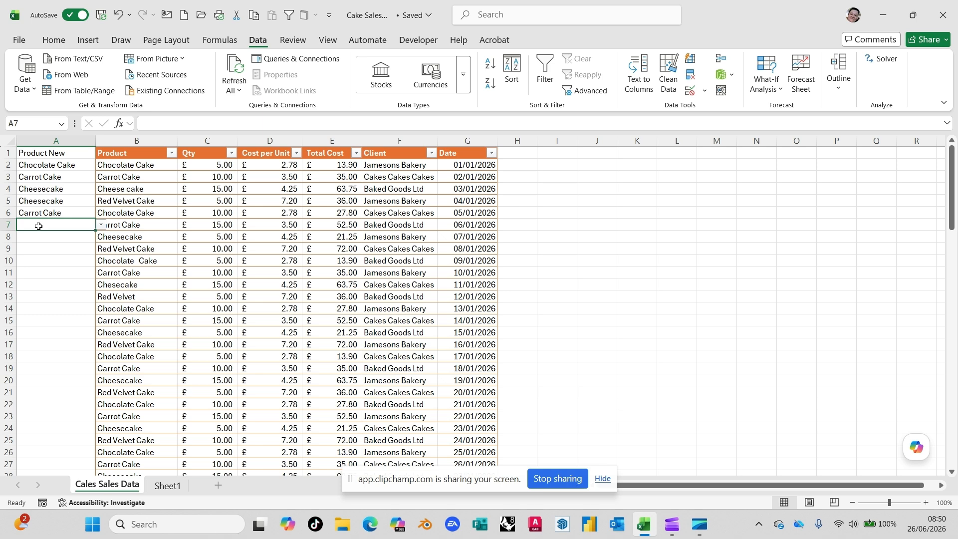
{"action": "type", "text": "Lemon D"}
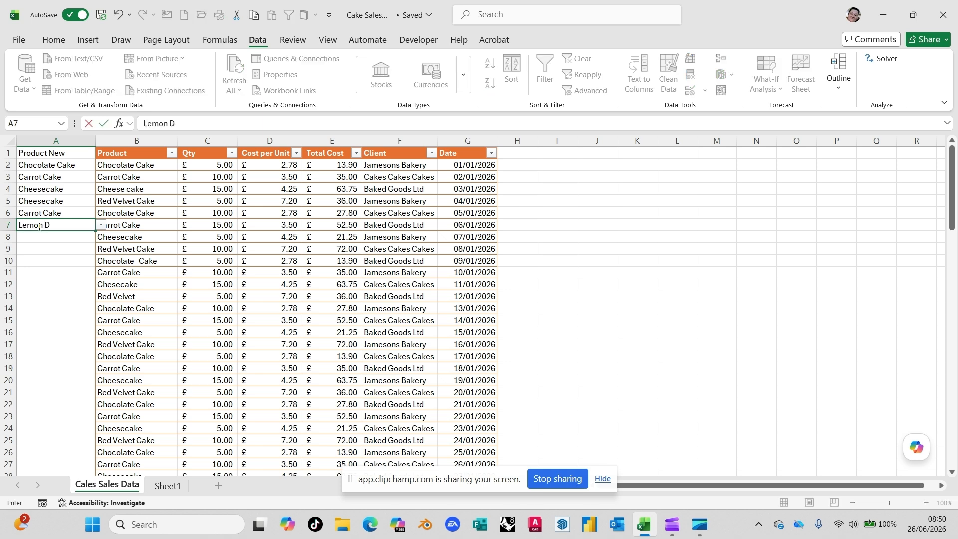
{"action": "type", "text": "rizzle"}
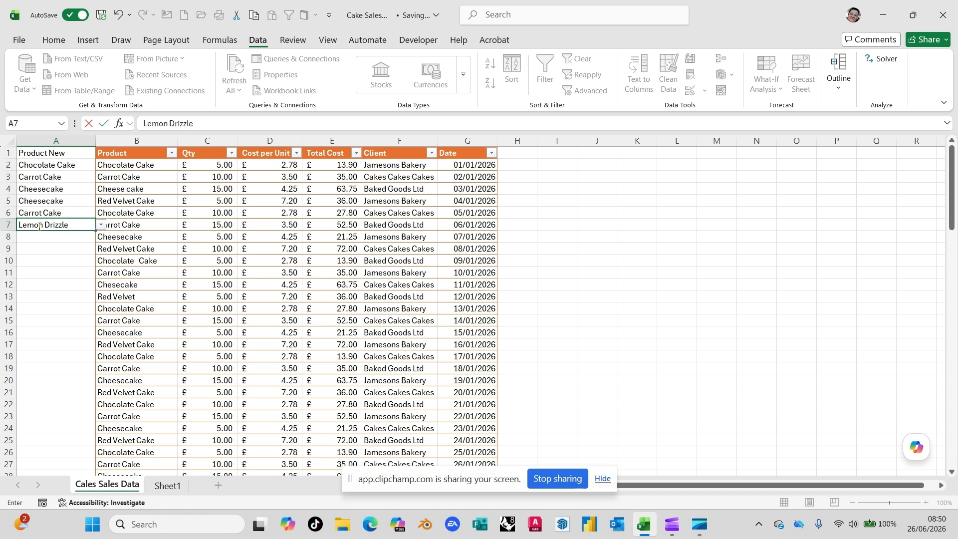
{"action": "key", "text": "Return"}
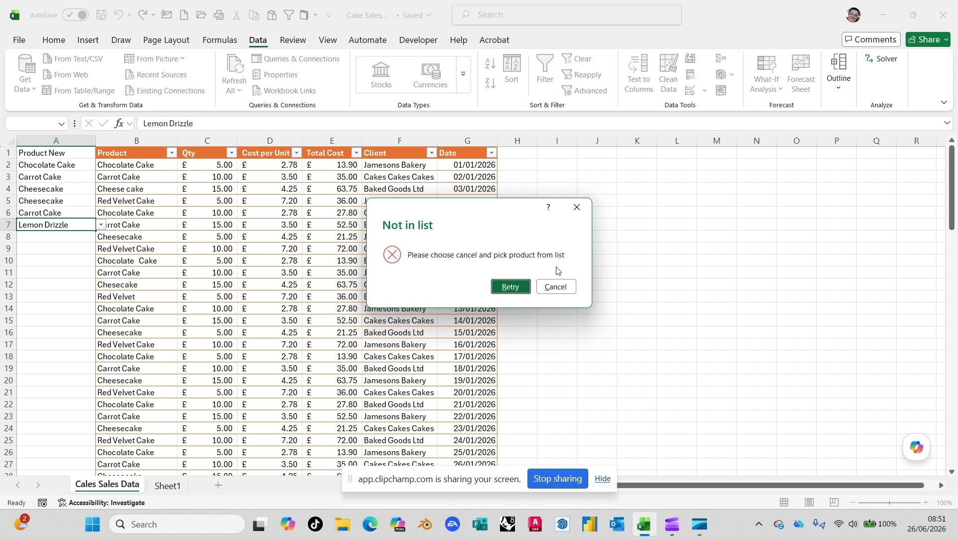
{"action": "left_click", "coordinate": [554, 288]}
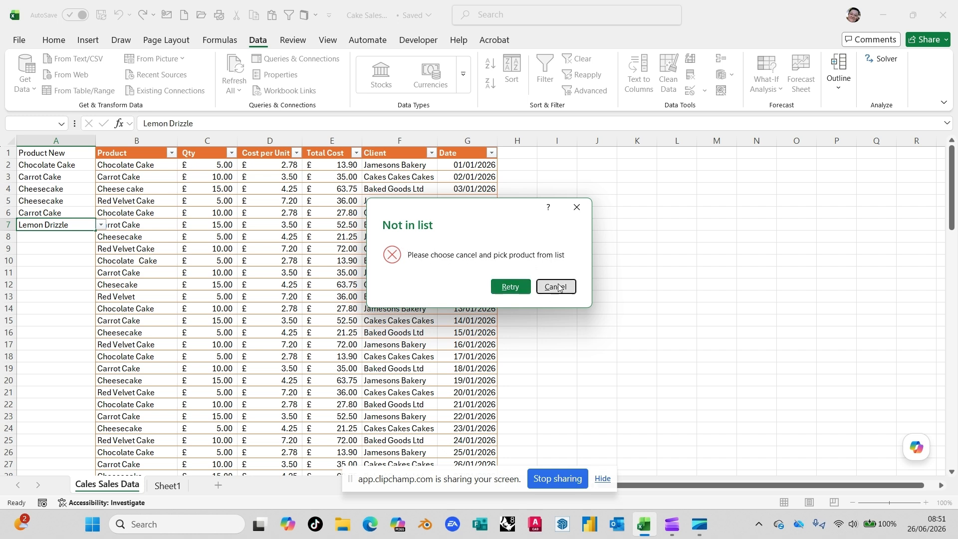
{"action": "left_click", "coordinate": [101, 225]}
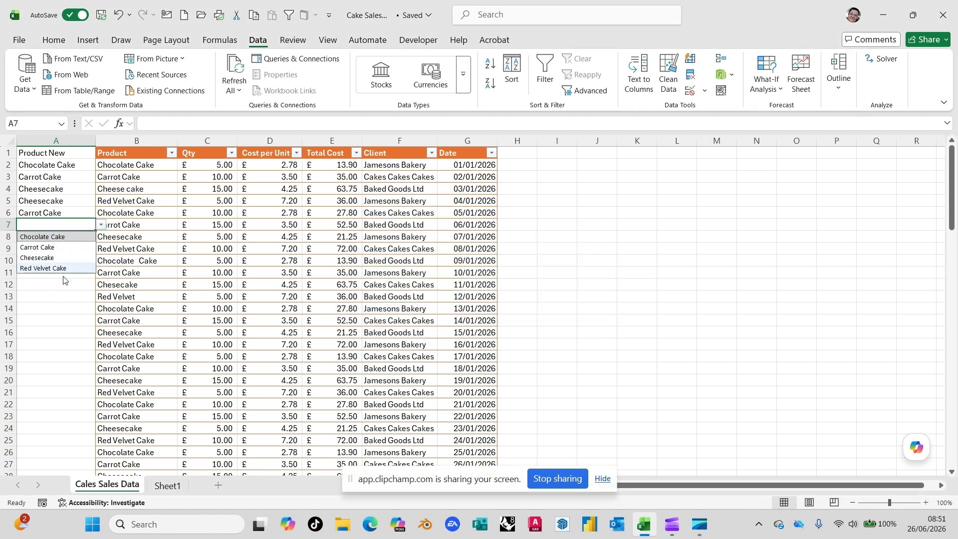
{"action": "left_click", "coordinate": [58, 213]}
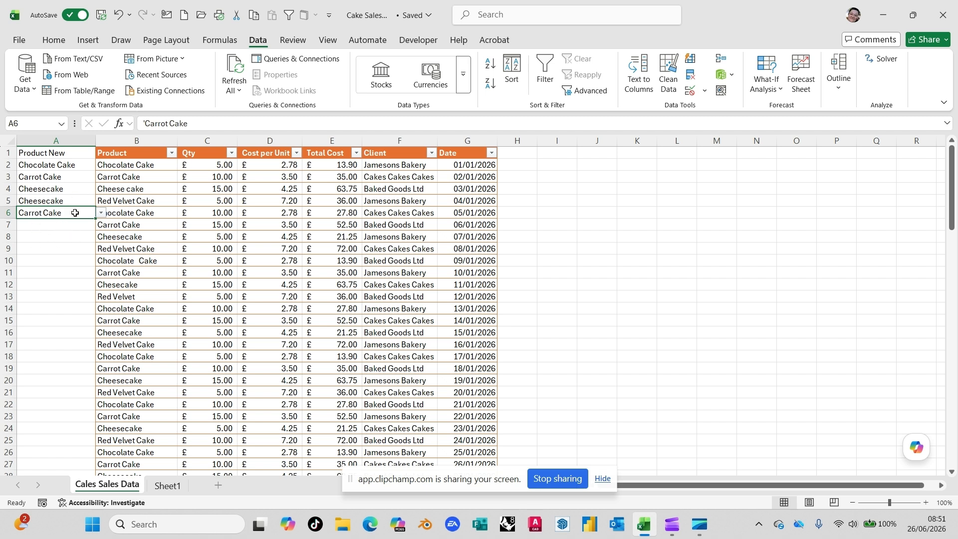
{"action": "left_click", "coordinate": [37, 225]}
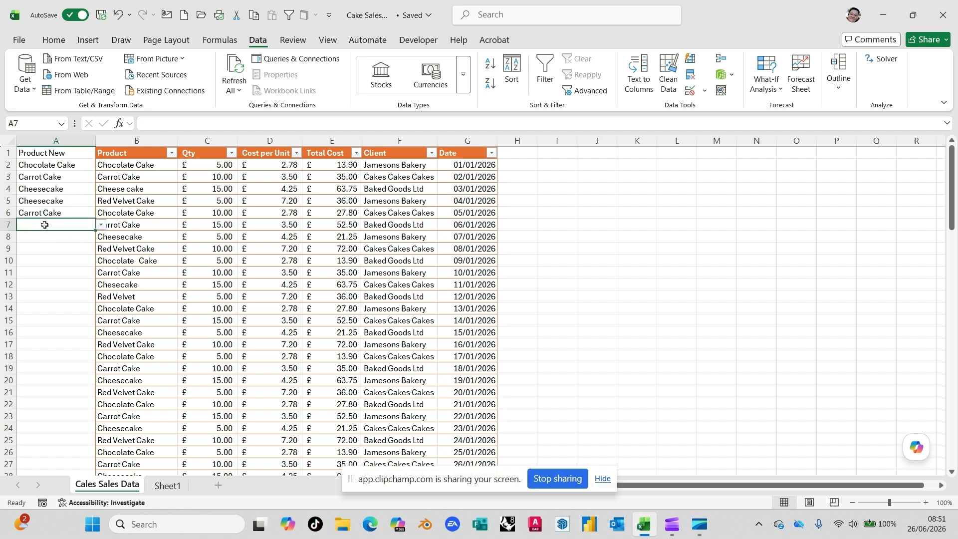
- On Sheet1, insert a cell above Red Velvet Cake with cells shifted down and enter Lemon Drizzle Cake in it
{"action": "left_click", "coordinate": [166, 485]}
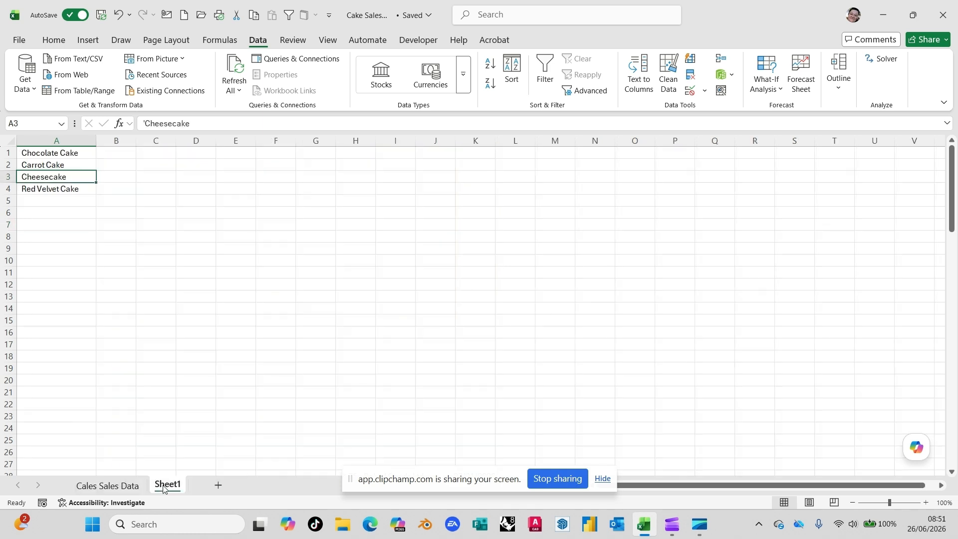
{"action": "left_click", "coordinate": [46, 199]}
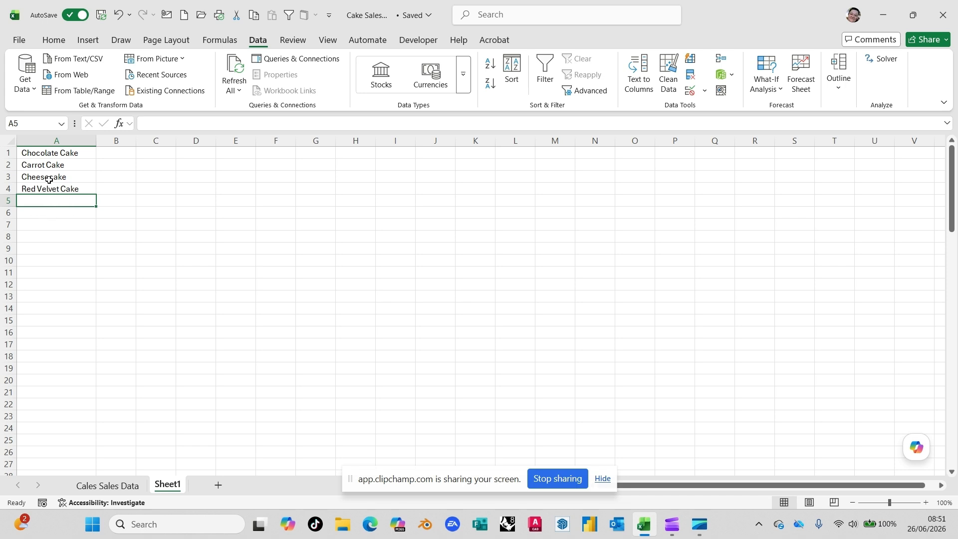
{"action": "left_click", "coordinate": [57, 186]}
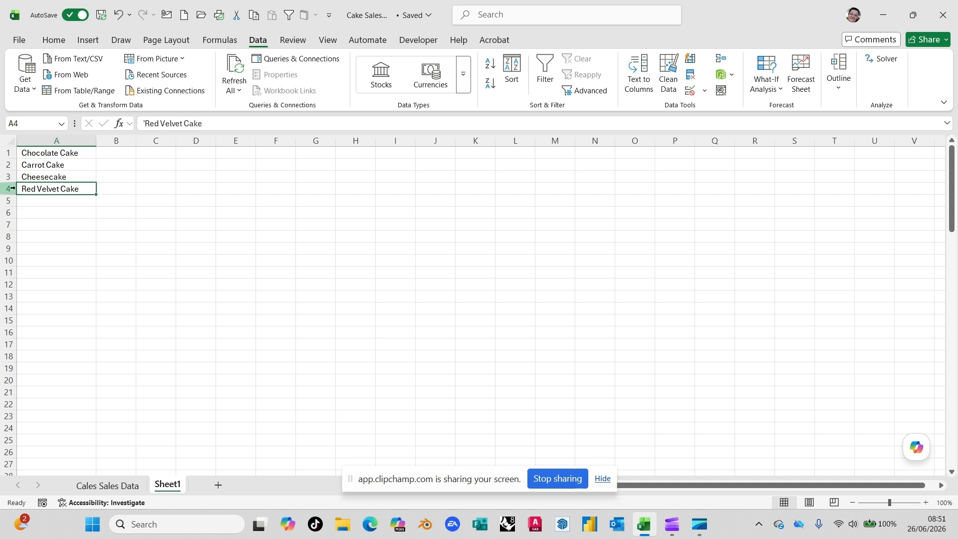
{"action": "right_click", "coordinate": [51, 187]}
{"action": "left_click", "coordinate": [74, 197]}
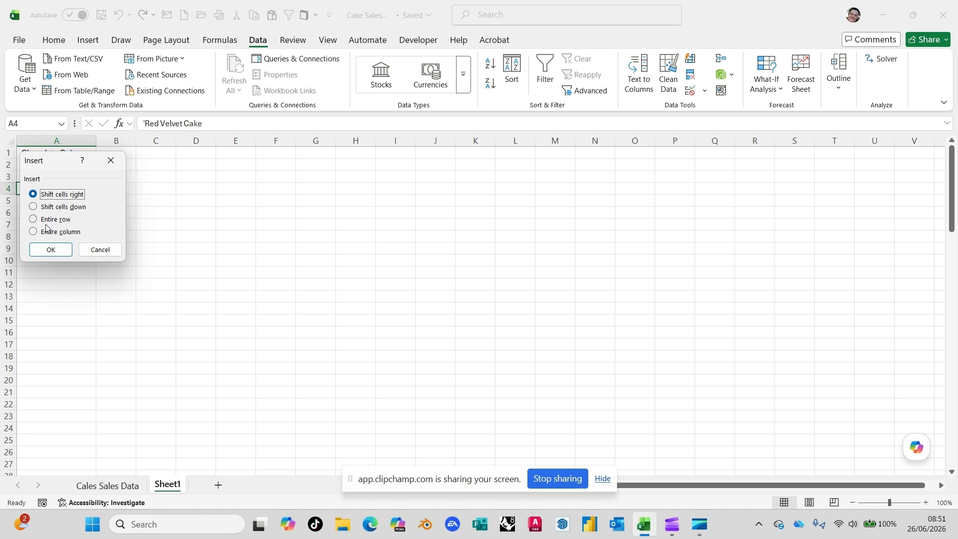
{"action": "left_click", "coordinate": [53, 210]}
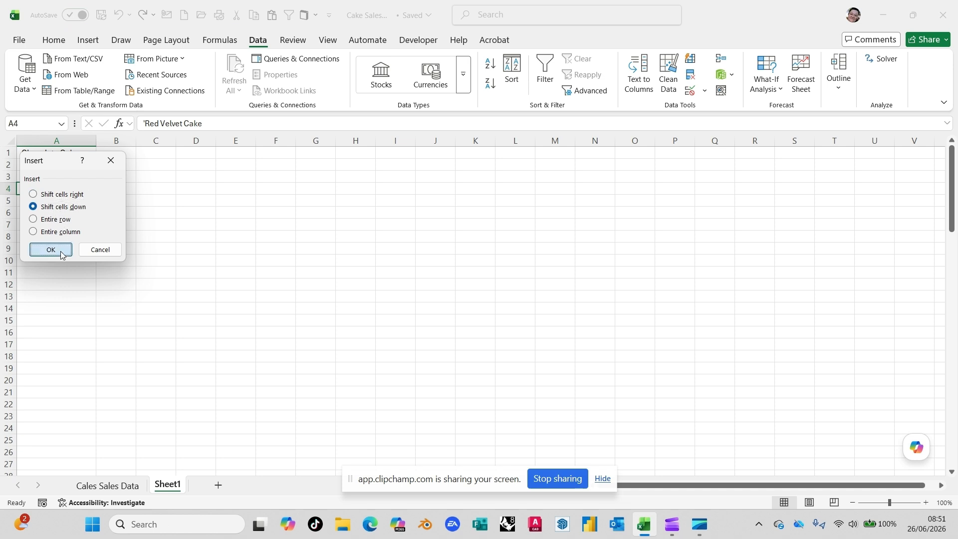
{"action": "left_click", "coordinate": [54, 250]}
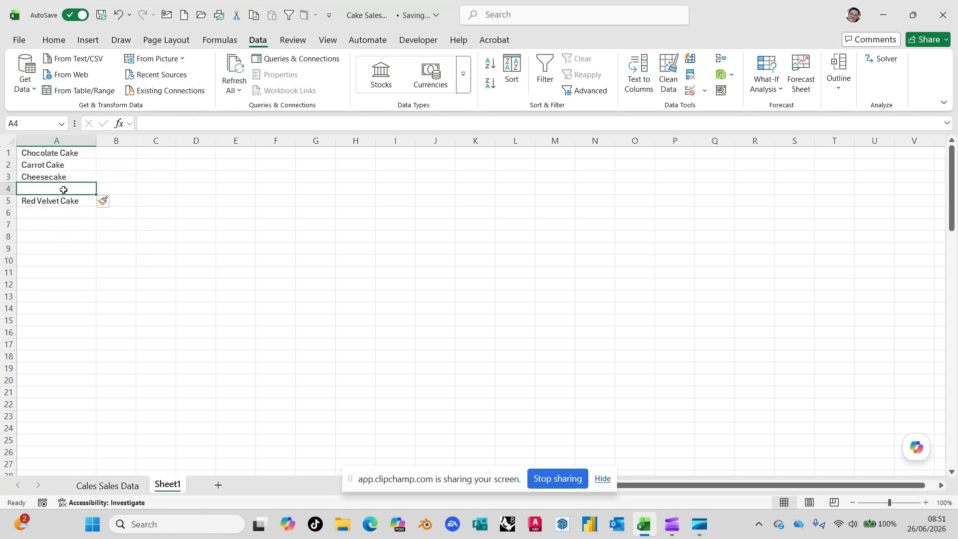
{"action": "type", "text": "Lemon Dr"}
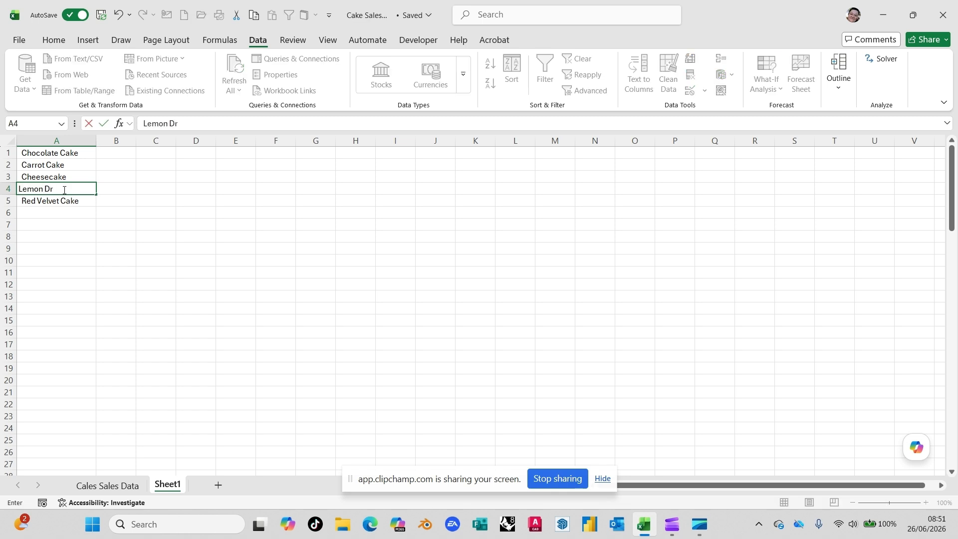
{"action": "type", "text": "izzle Cake"}
{"action": "key", "text": "Return"}
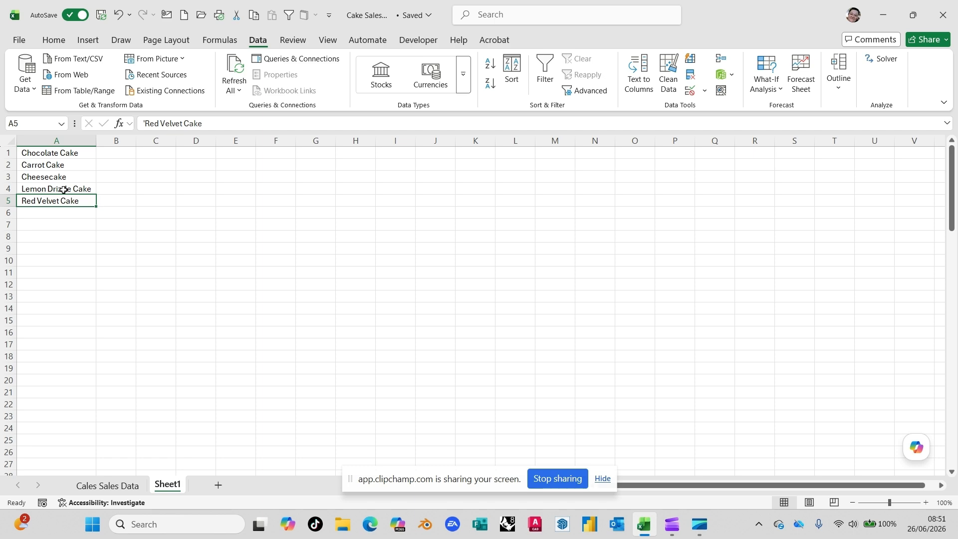
- On the Cales Sales Data sheet, choose Lemon Drizzle Cake for A7 and Cheesecake for A8 from the validation list
{"action": "left_click", "coordinate": [113, 485]}
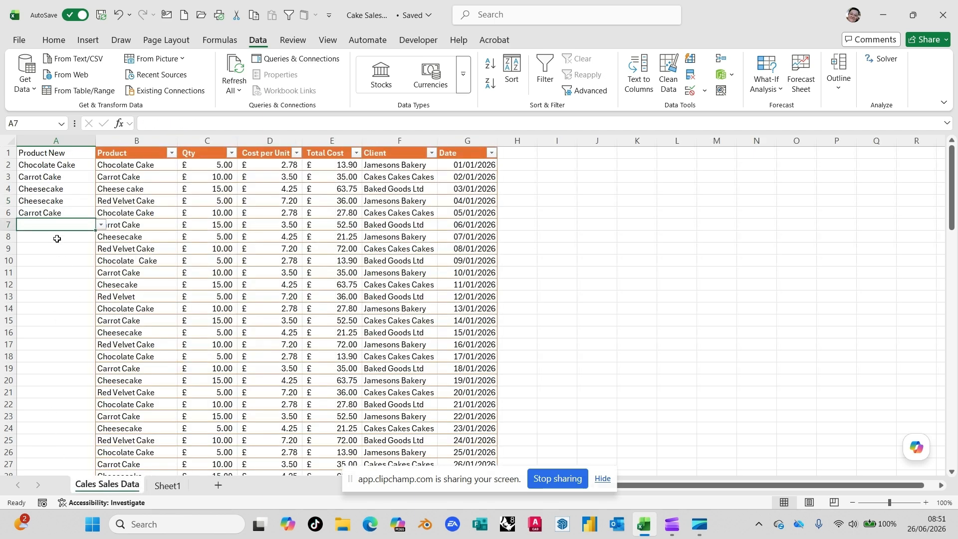
{"action": "left_click", "coordinate": [102, 225]}
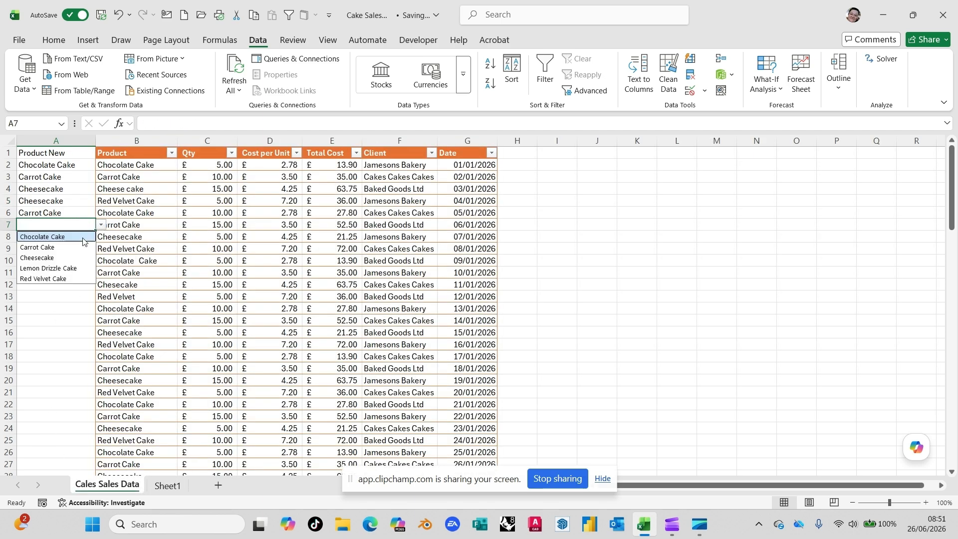
{"action": "left_click", "coordinate": [54, 269]}
{"action": "left_click", "coordinate": [62, 236]}
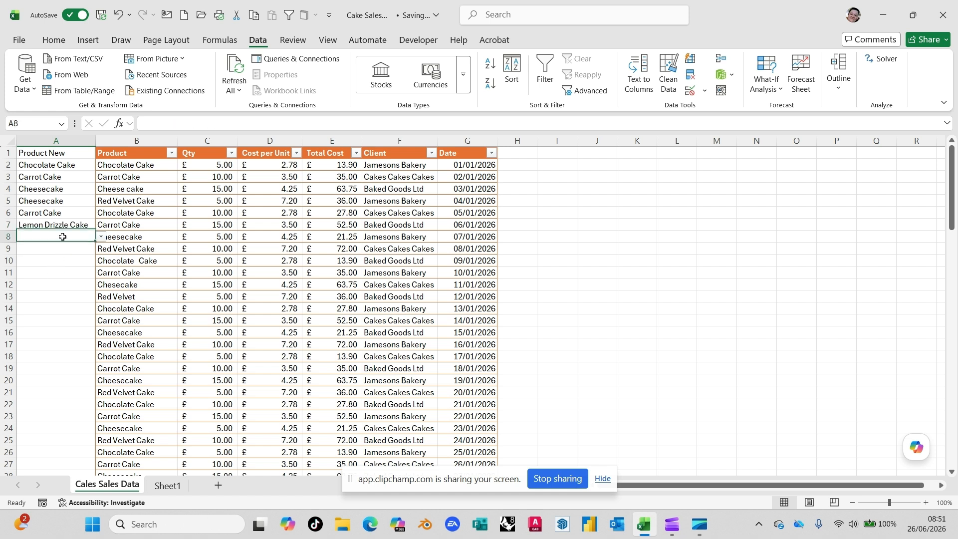
{"action": "left_click", "coordinate": [102, 237]}
{"action": "left_click", "coordinate": [63, 271]}
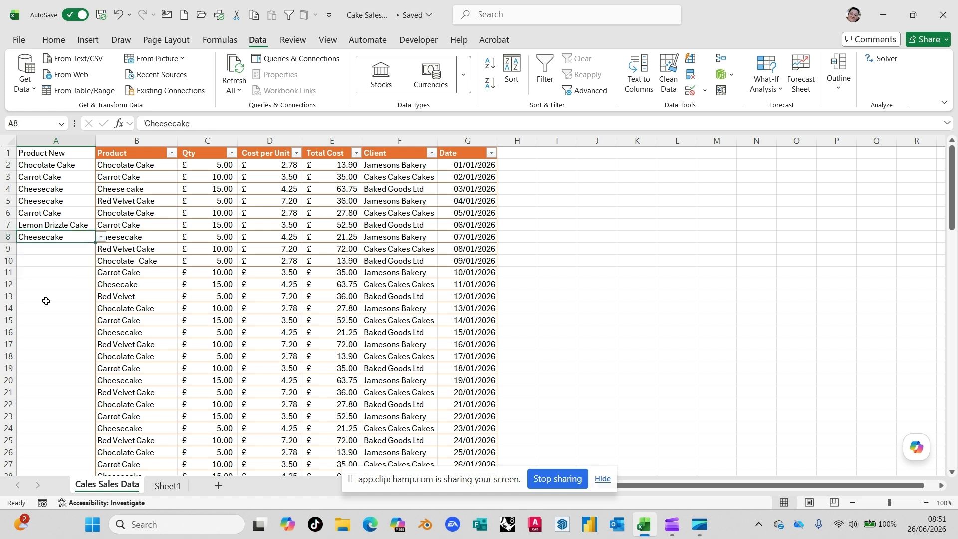